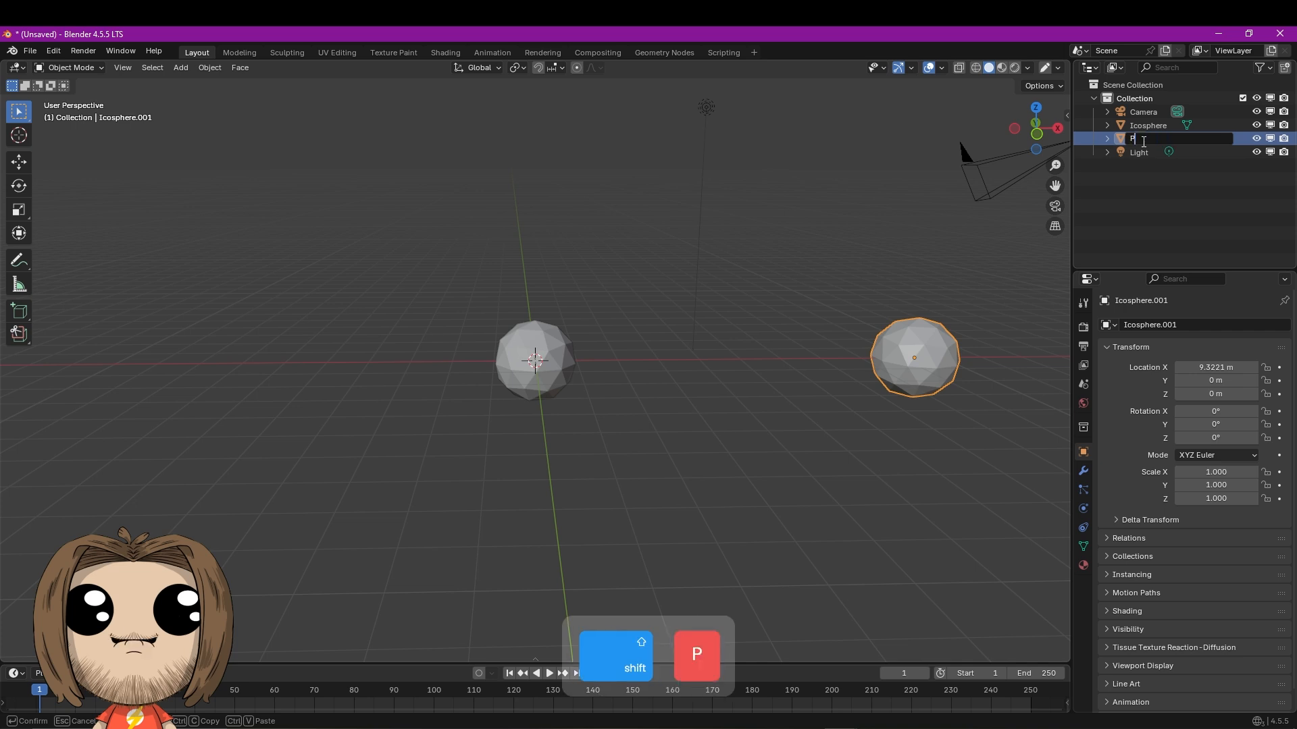
Rename the second icosphere to Particule and add a particle system to the icosphere at the origin
key("Return")
left_click(532, 349)
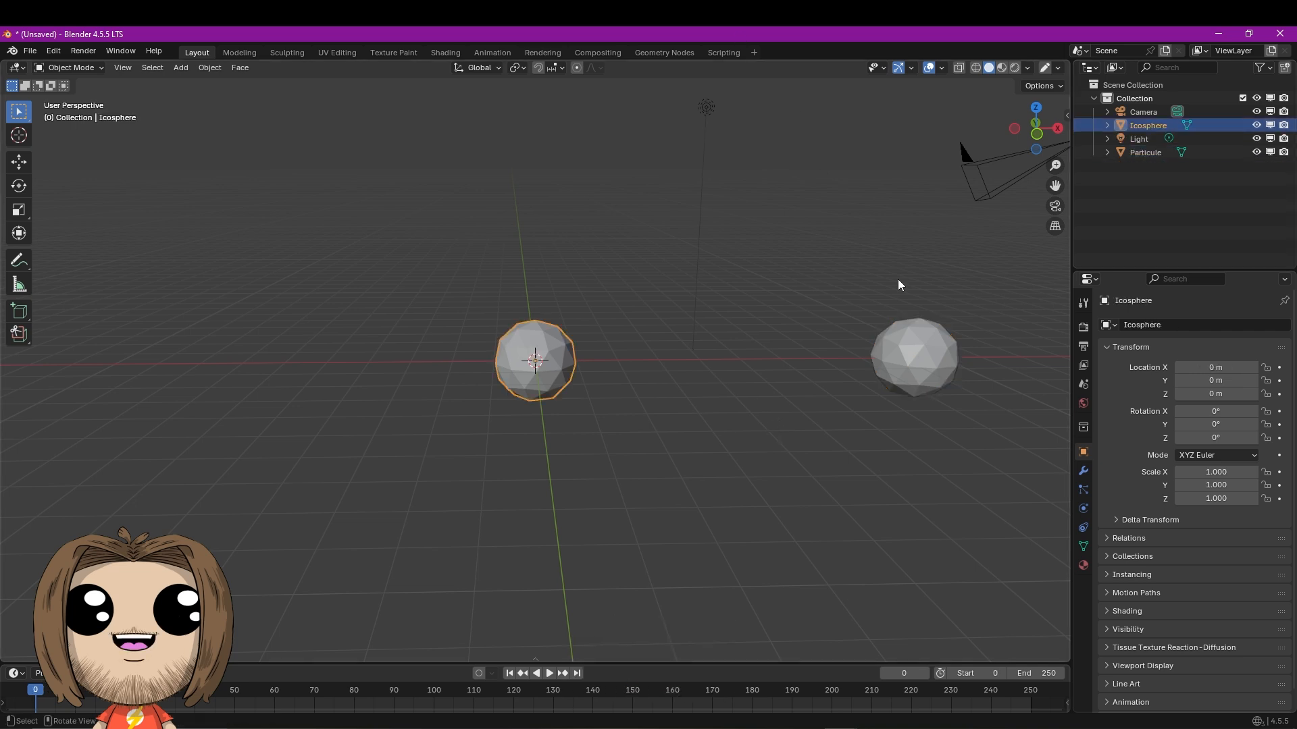
left_click(1083, 490)
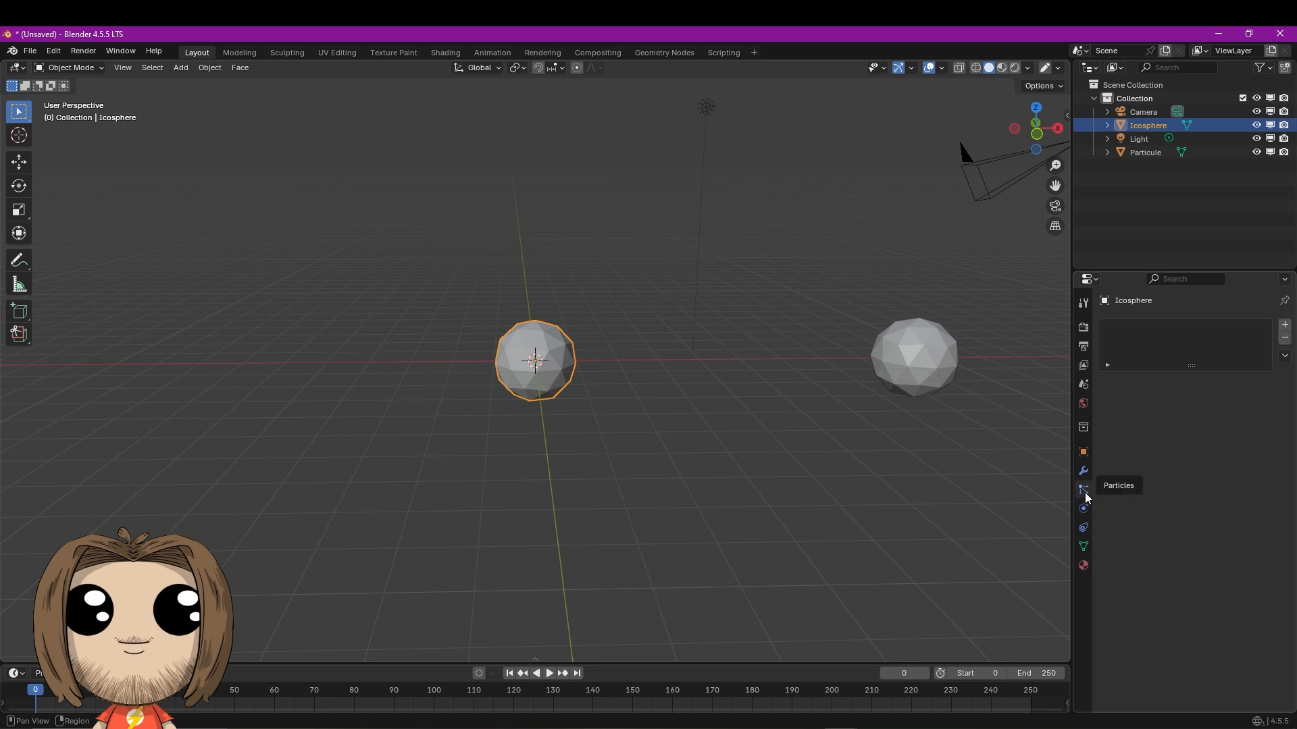
left_click(1286, 325)
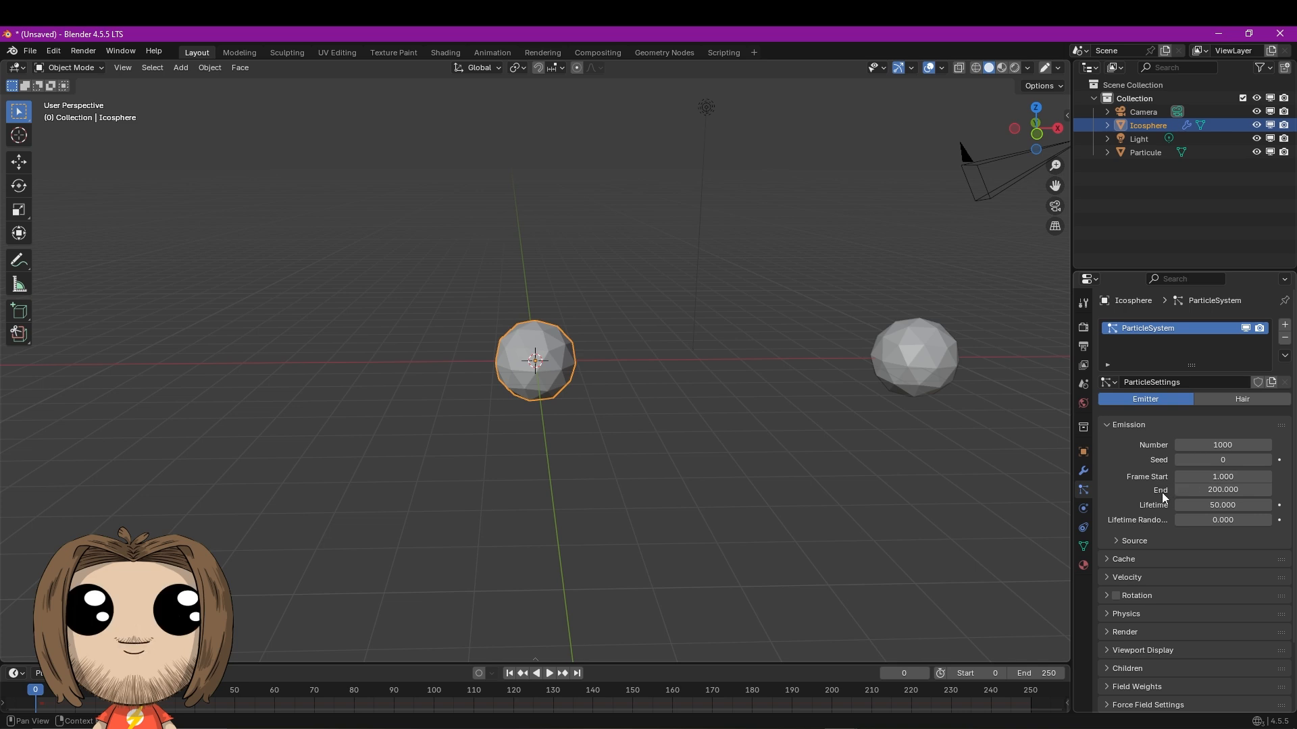
Set the particle emission to start at frame 0 and end at frame 50
left_click(1239, 478)
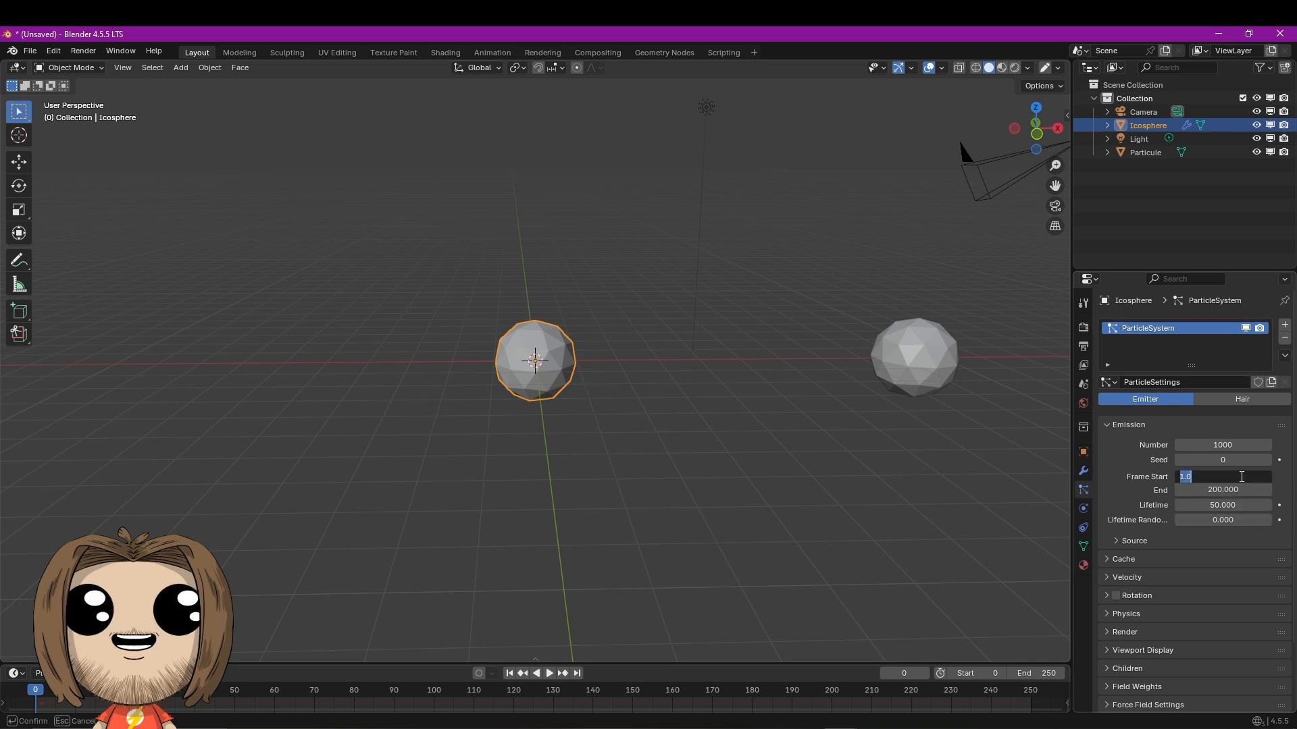
type("0")
key("Tab")
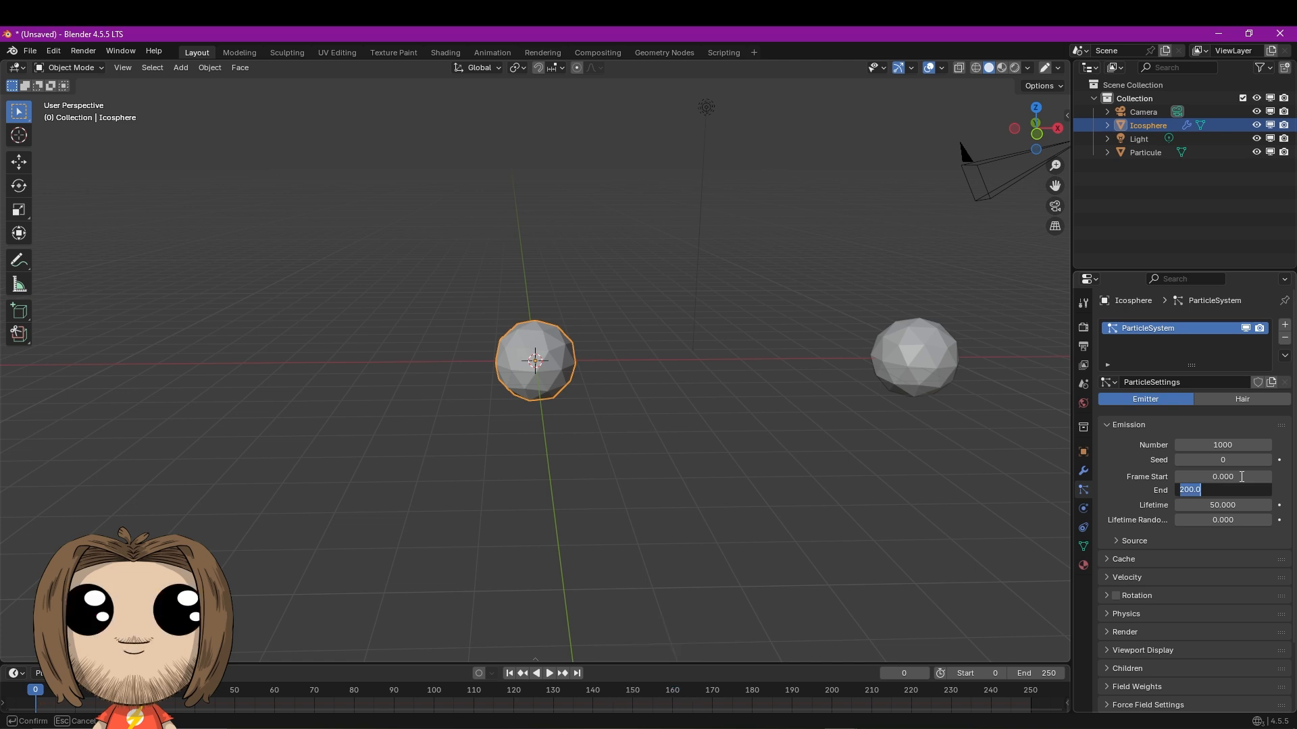
type("50")
key("Return")
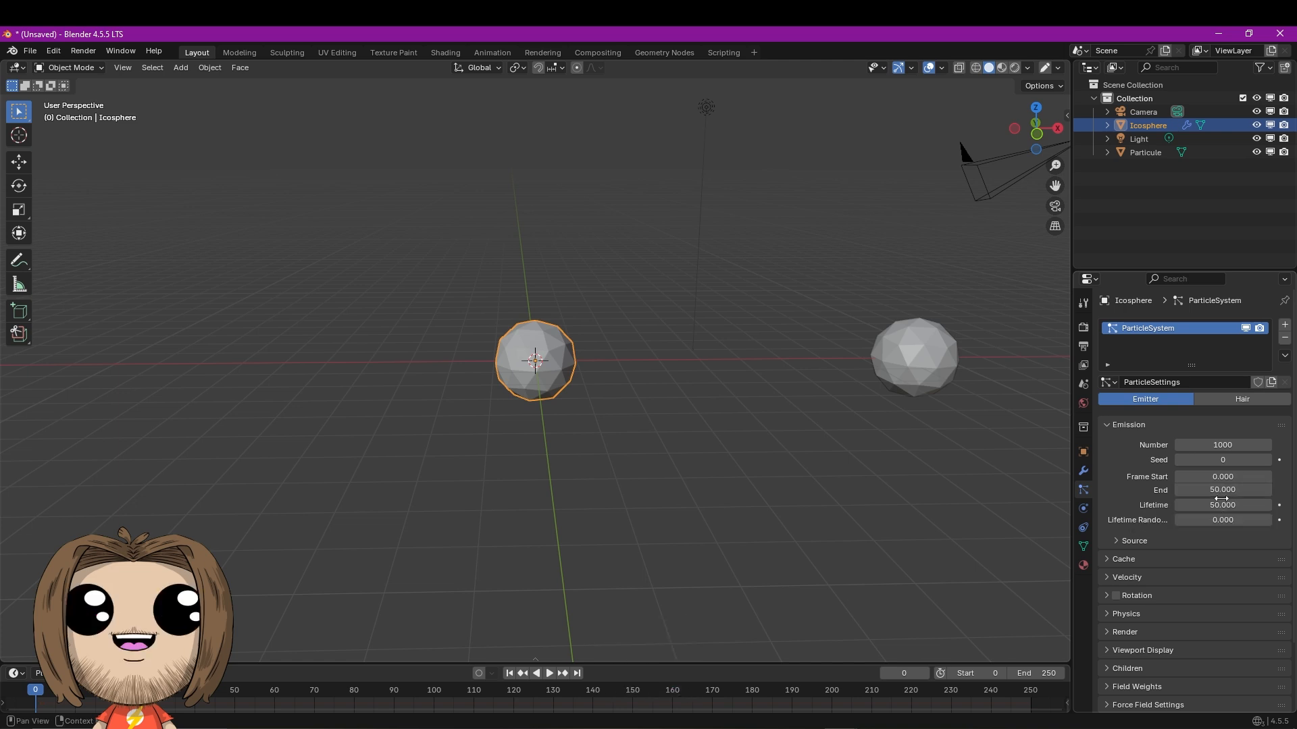
Set the particle lifetime to 8 with a lifetime randomness of 1
left_click(1224, 505)
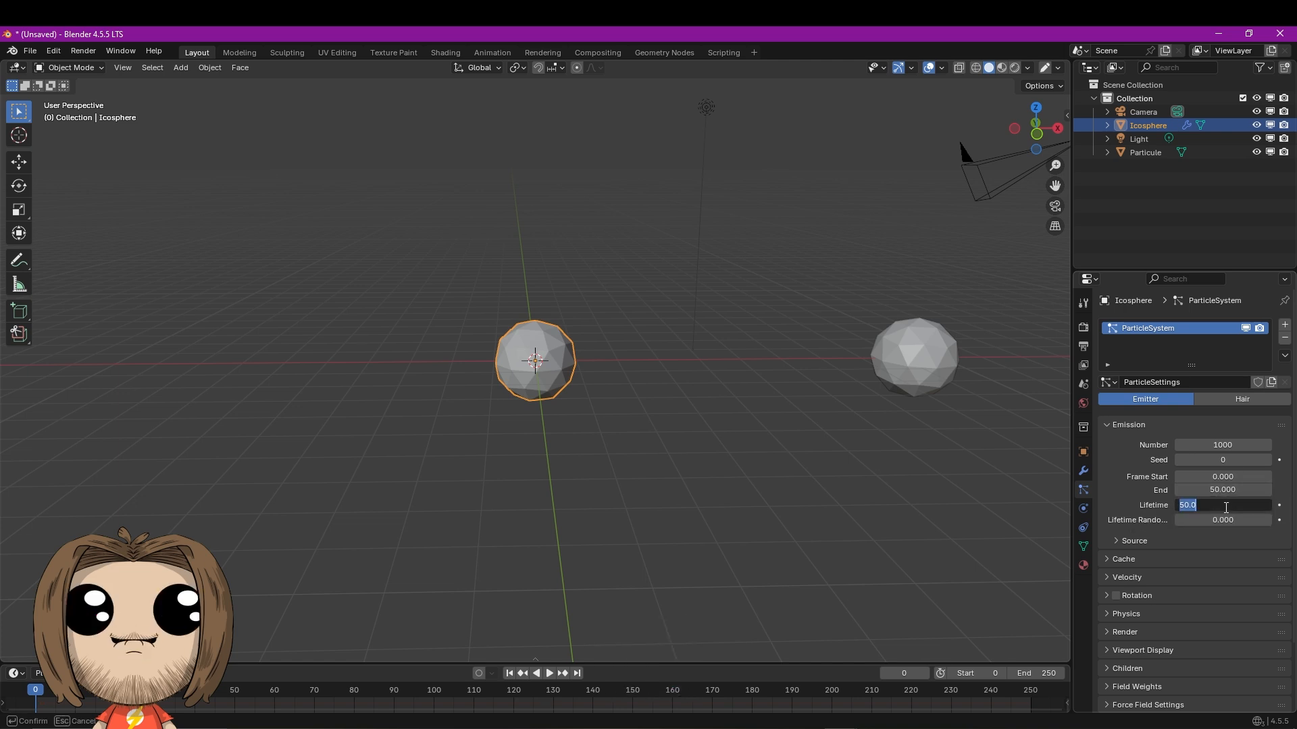
type("8")
key("Tab")
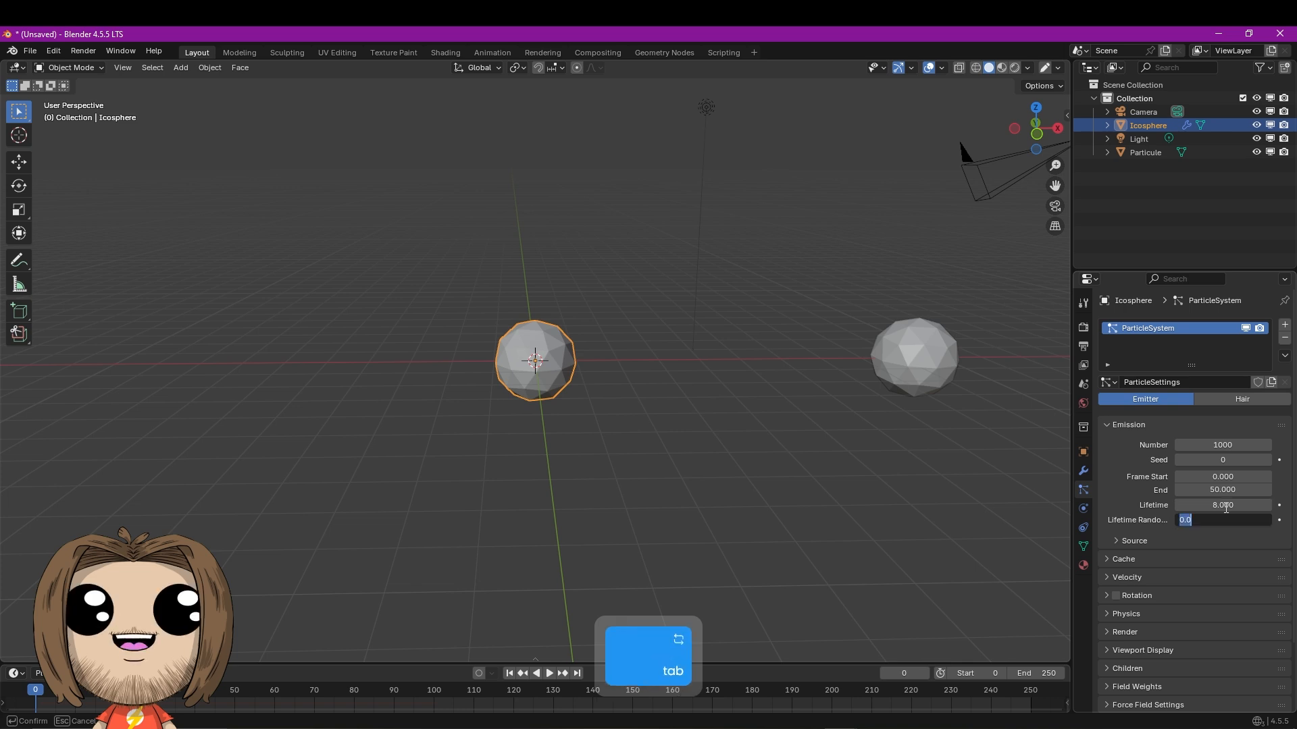
type("1")
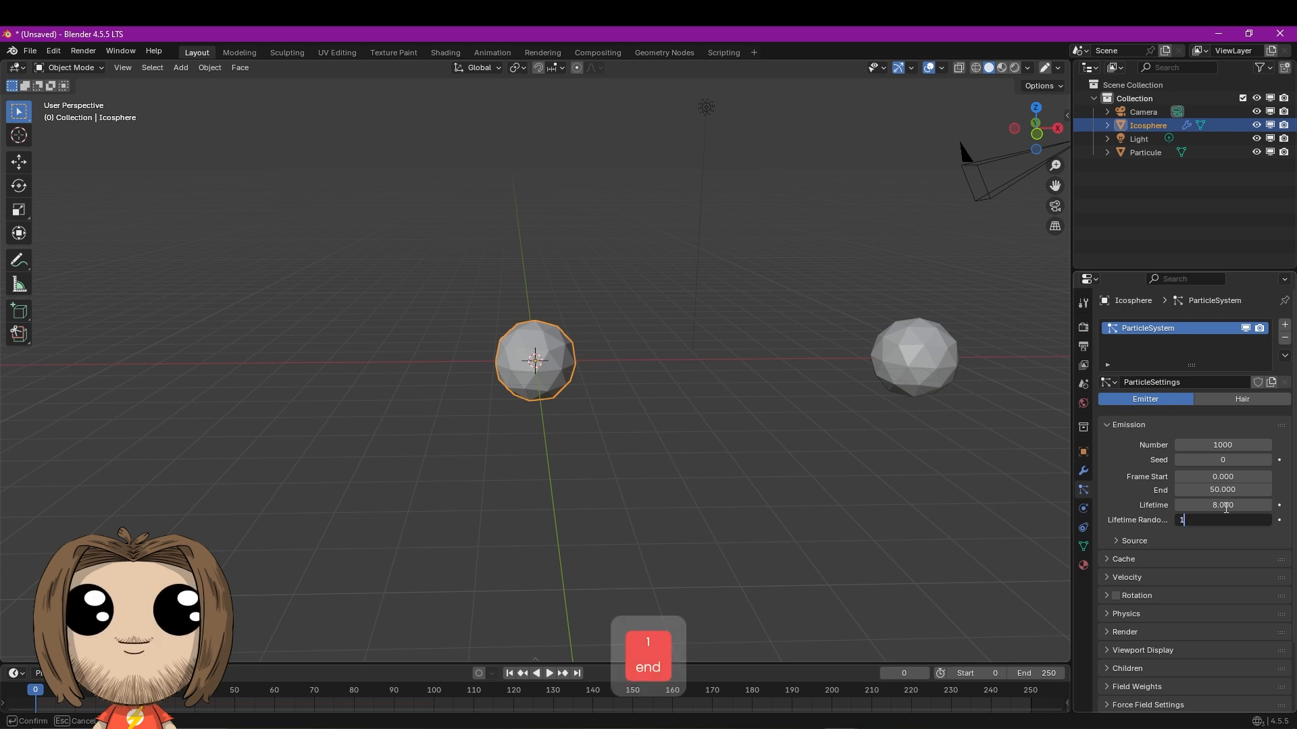
key("Return")
left_click(1082, 31)
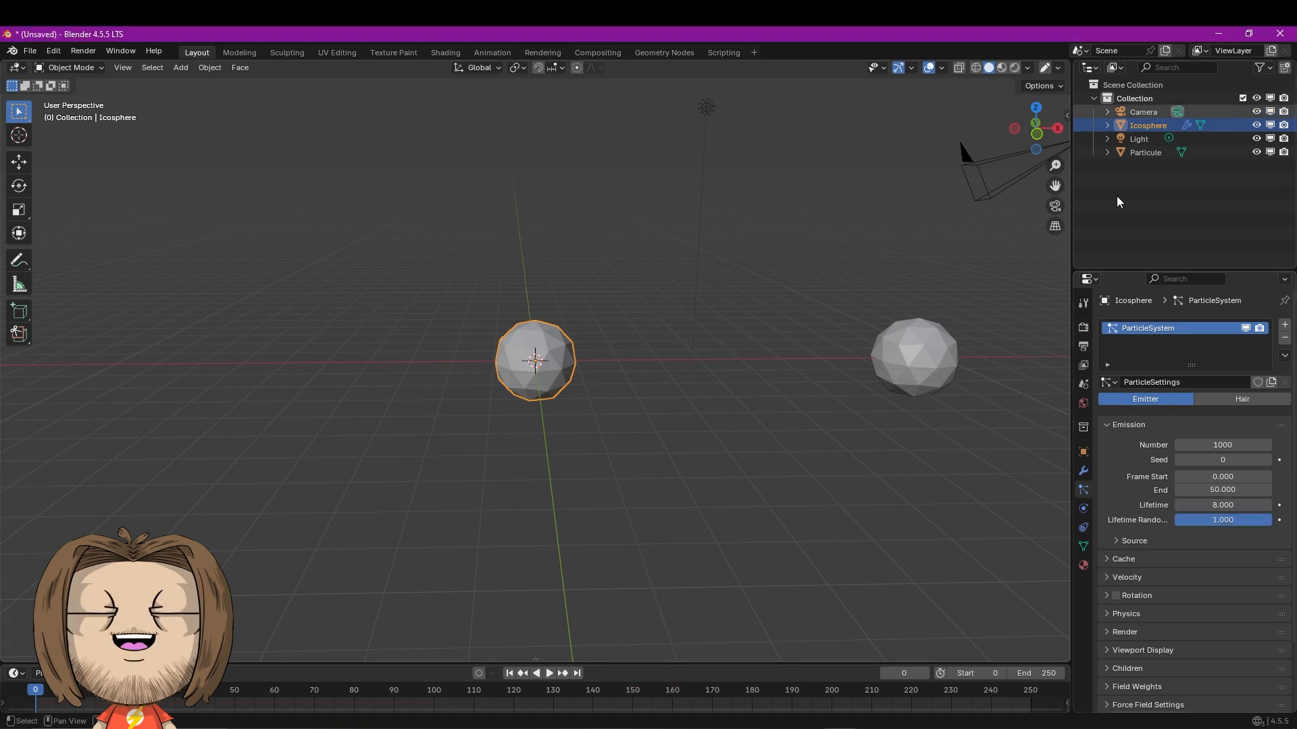
Render the particles as Object and set their scale randomness to 1
left_click(1113, 632)
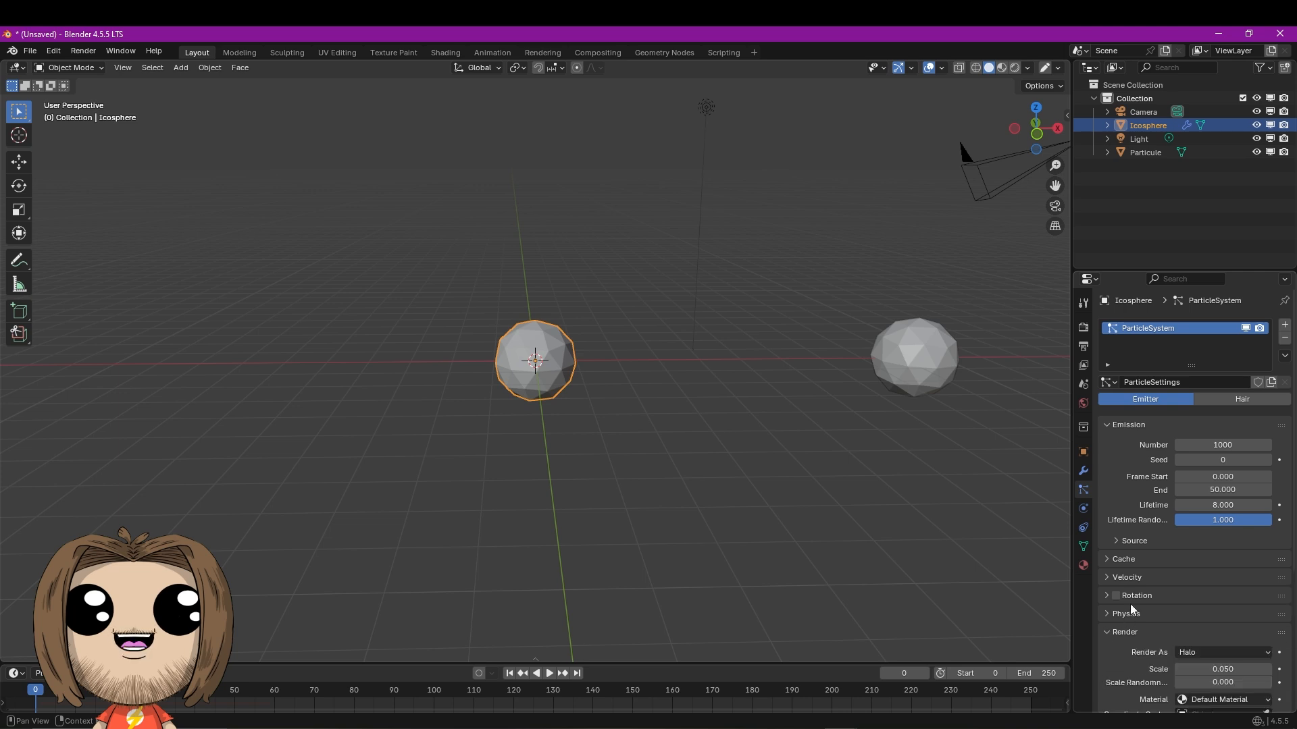
scroll(1129, 603, "down", 5)
left_click(1230, 517)
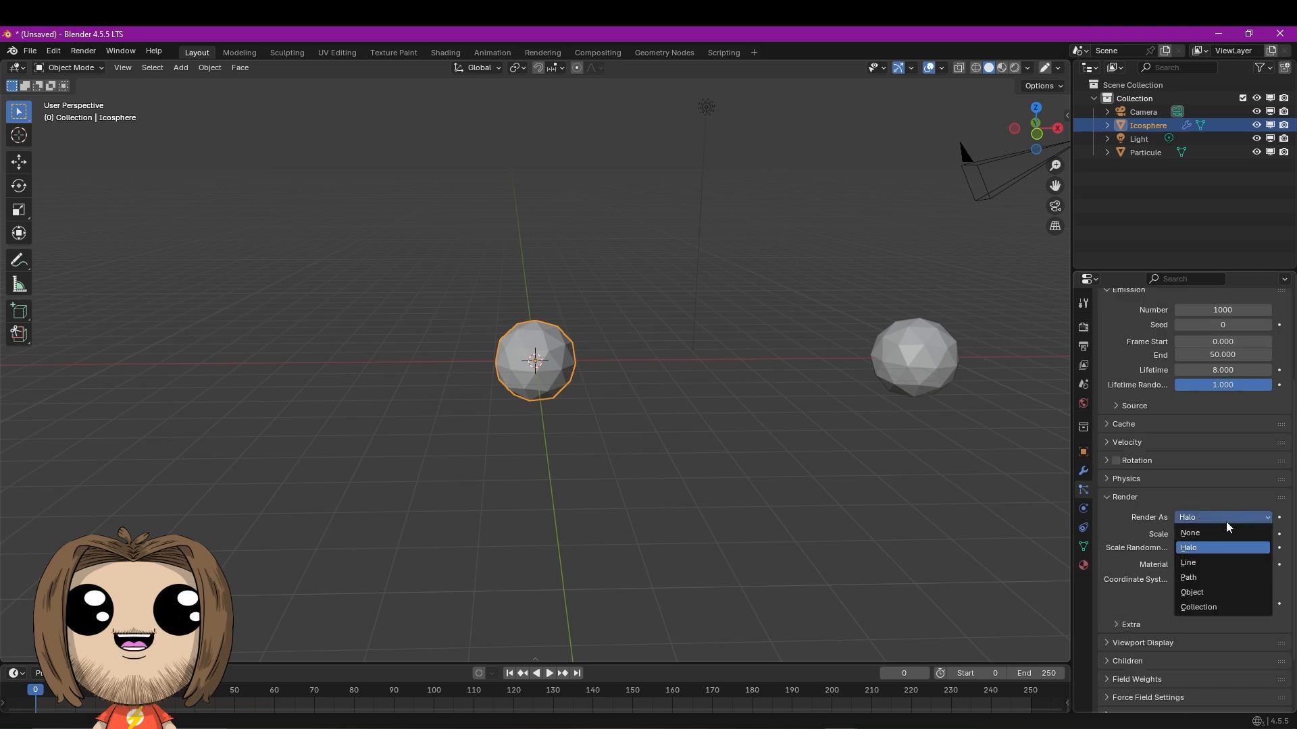
left_click(1220, 592)
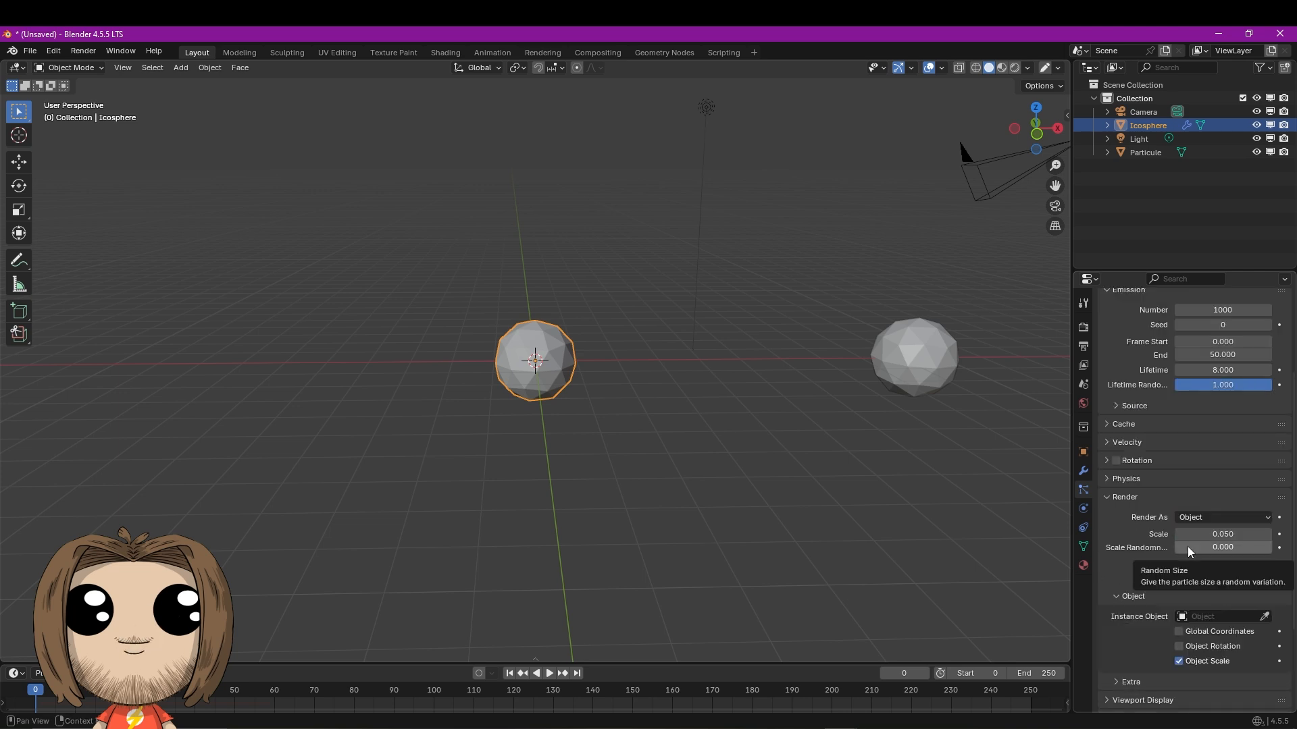
left_click_drag(1187, 545, 1178, 582)
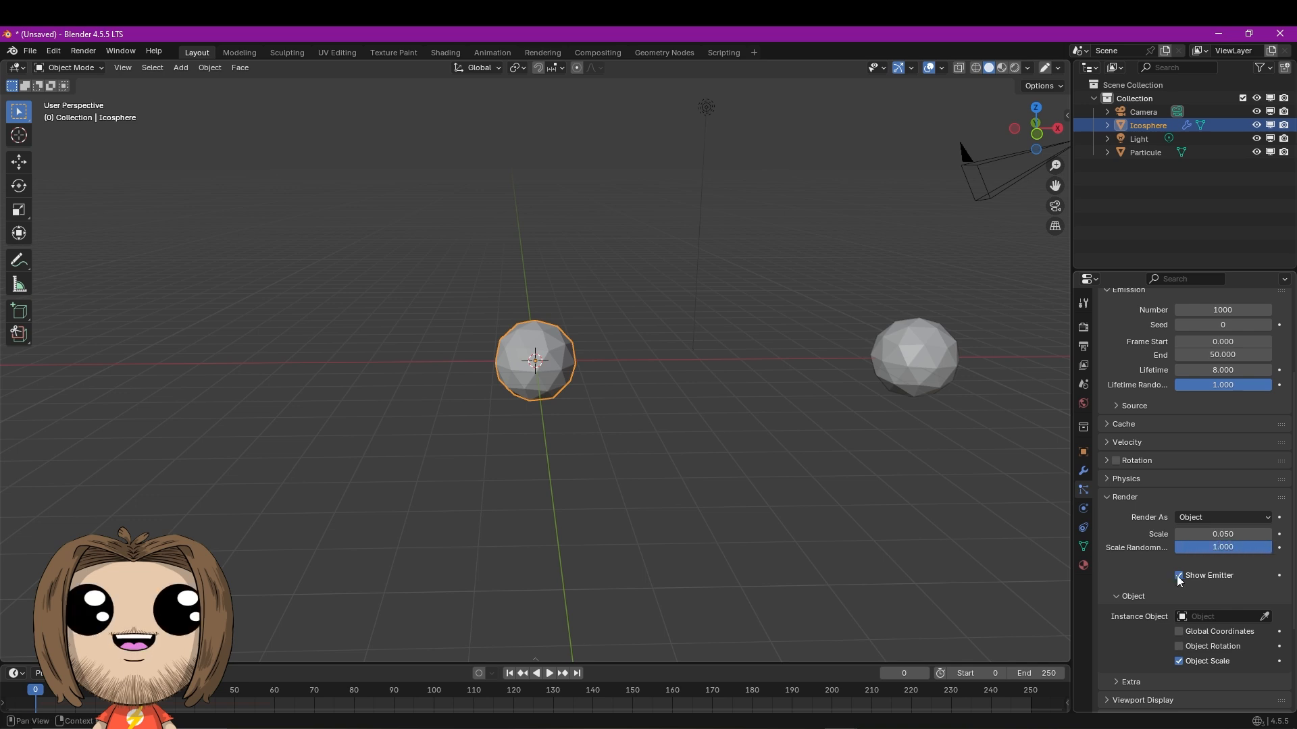
Turn off Show Emitter and assign Particule as the instance object of the particle system
left_click(1179, 577)
left_click(1265, 616)
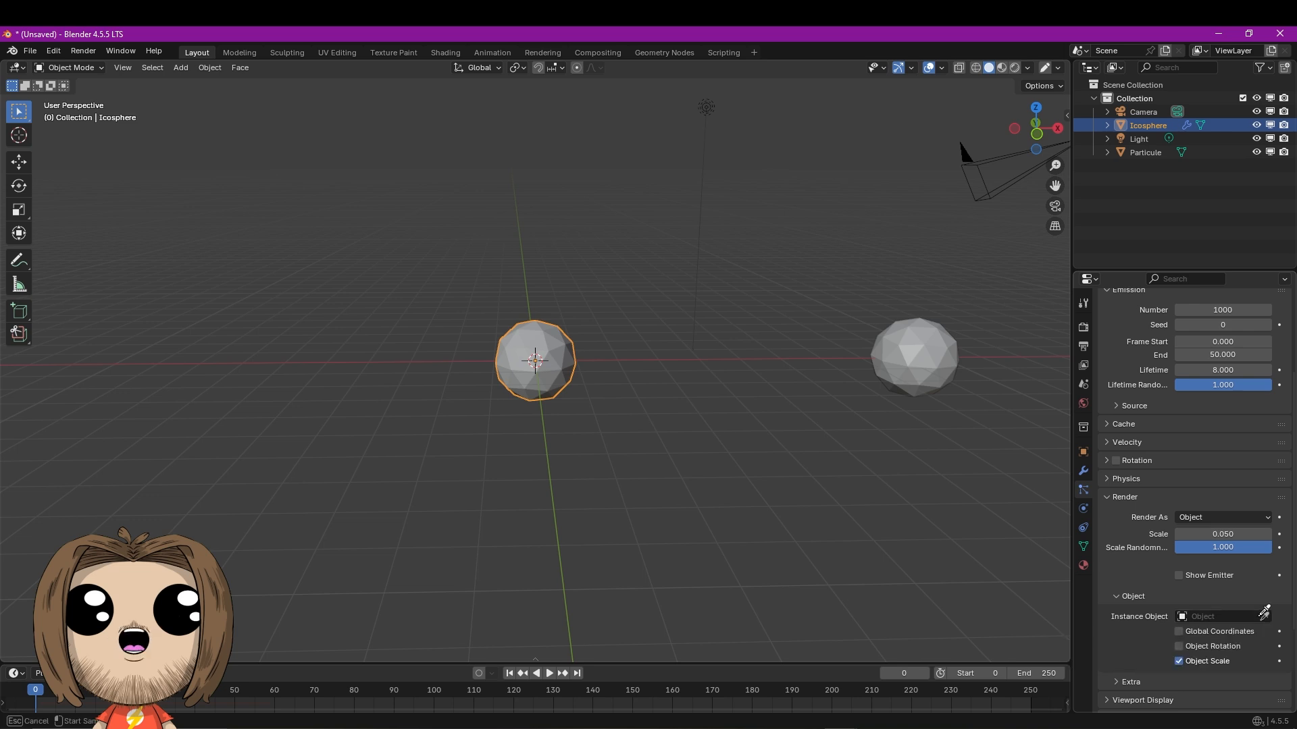
left_click(934, 347)
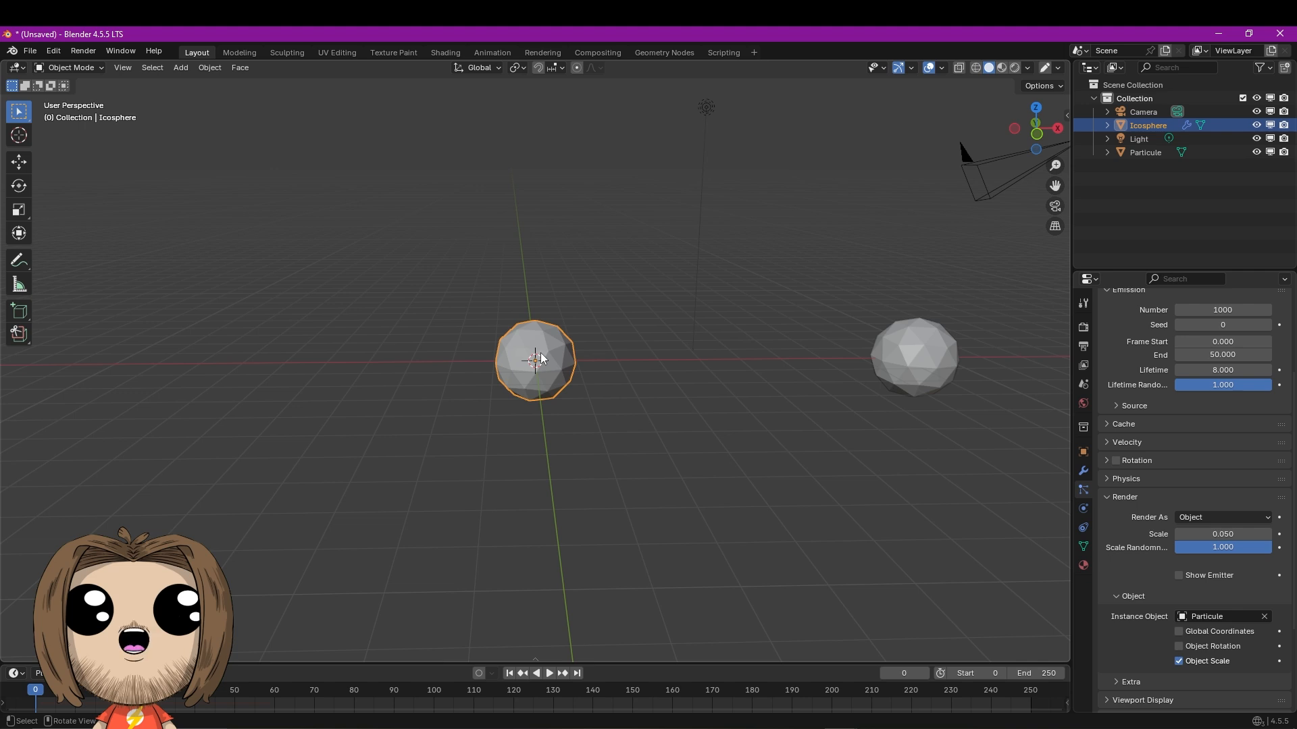
Keyframe the emitter icosphere at frame 0, and at frame 50 keyframe it raised about 16 m along Z
scroll(540, 358, "down", 4)
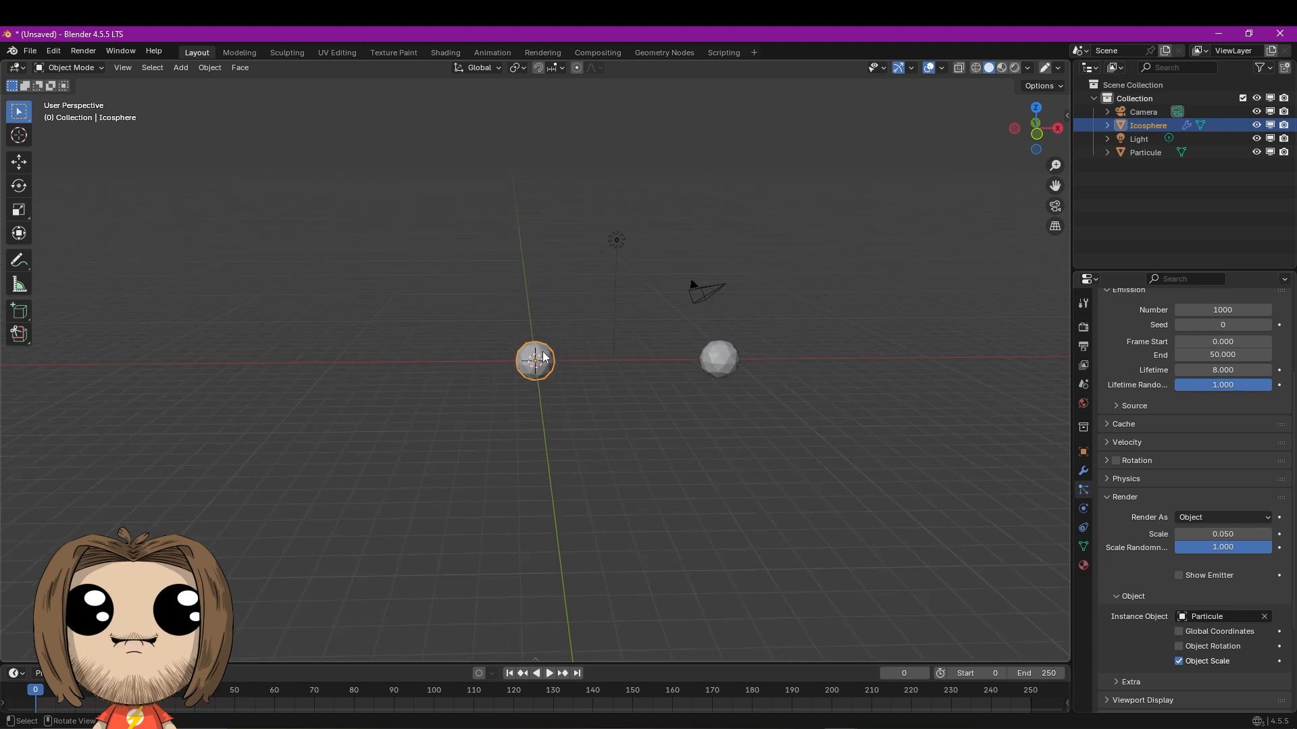
key("i")
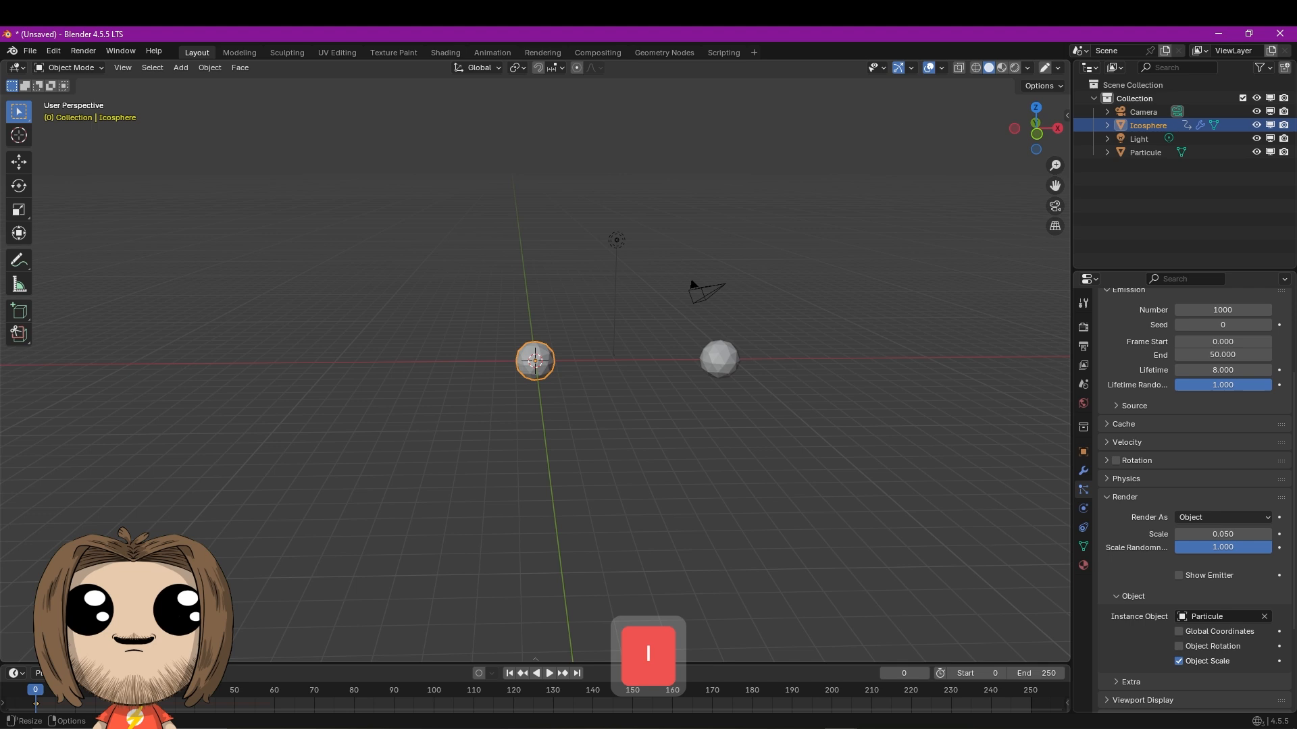
left_click(235, 696)
scroll(541, 365, "down", 2)
key("g")
key("z")
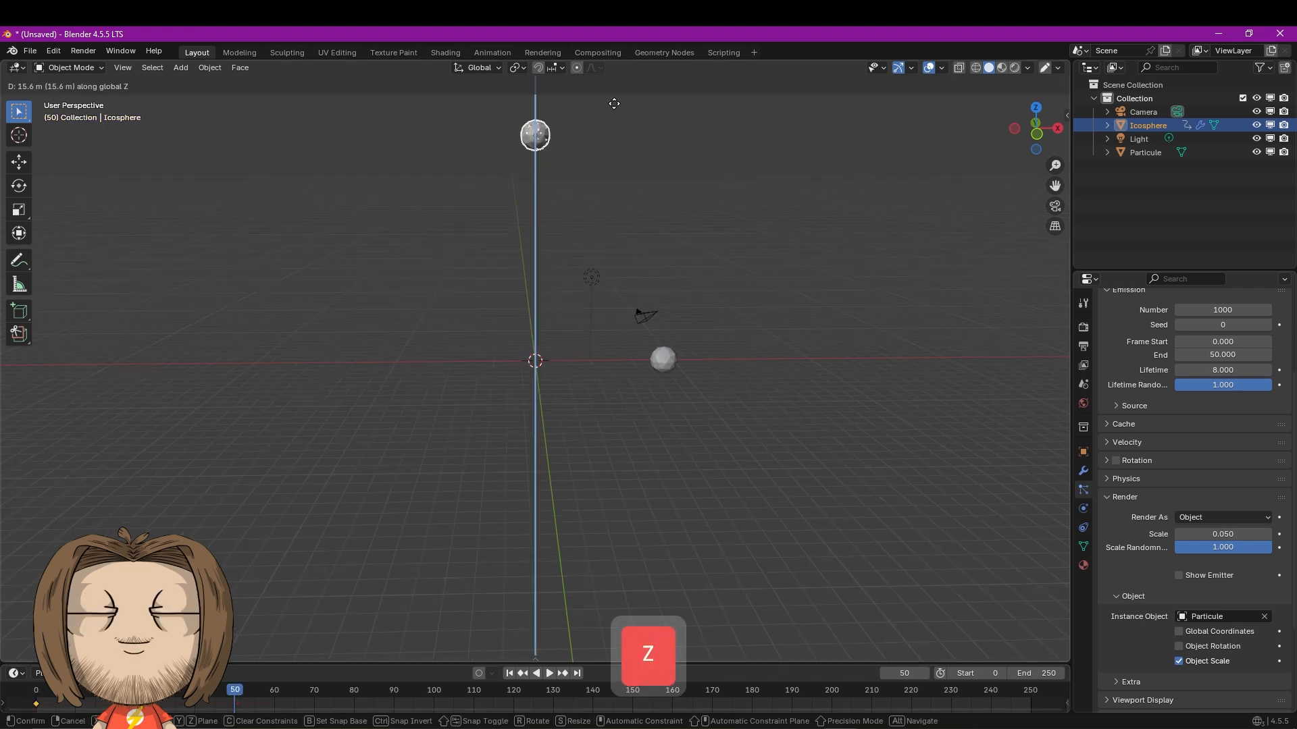
left_click(586, 168)
key("i")
Play the animation from frame 0 to about frame 50 to check the rising emitter and its particle trail
left_click_drag(235, 691, 41, 718)
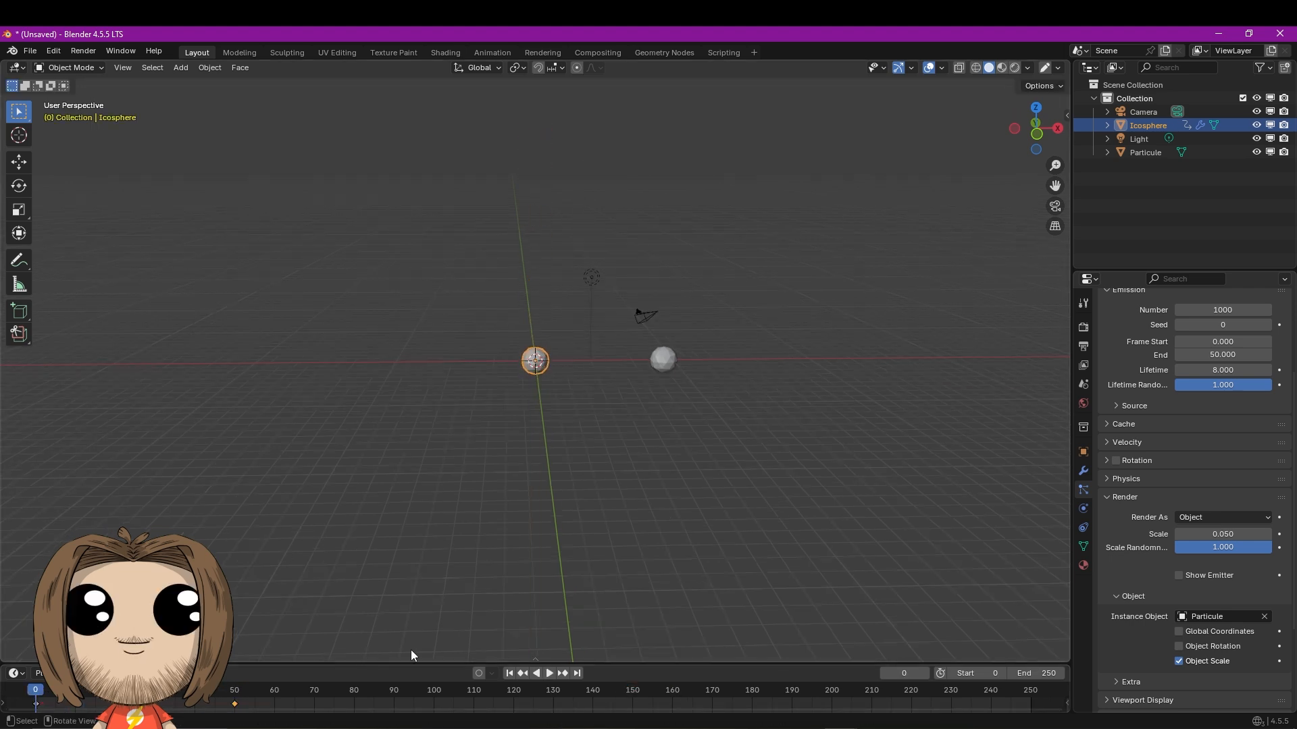
left_click(553, 672)
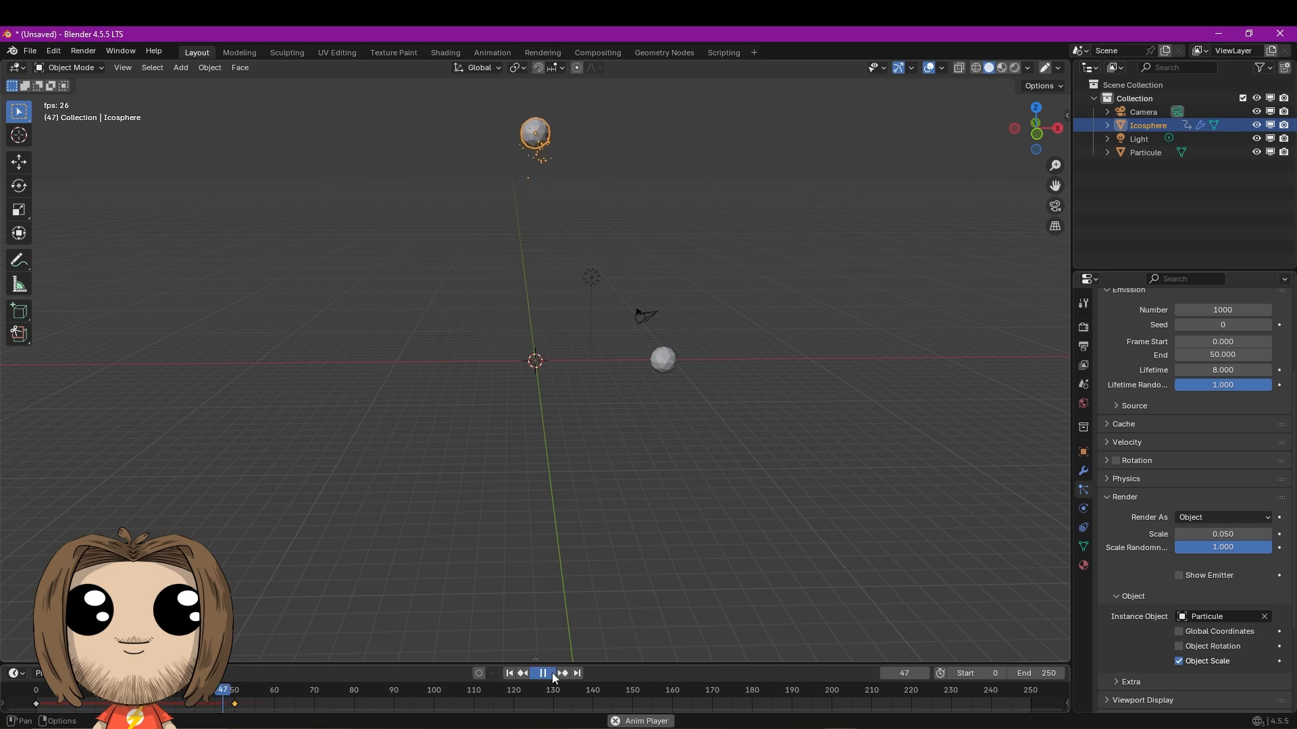
key("space")
Add a second particle system to the emitter icosphere and set its particle number to 4000
scroll(1243, 587, "up", 3)
scroll(1242, 586, "up", 2)
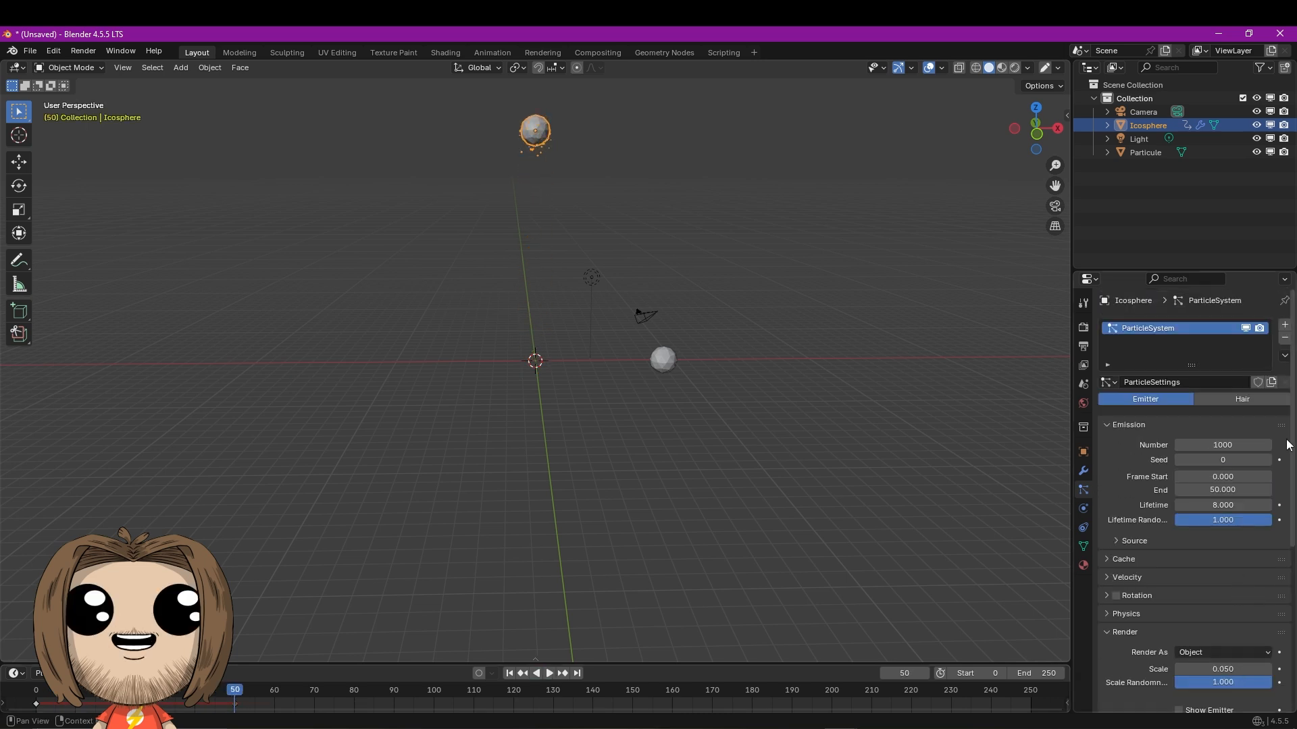
left_click(1285, 325)
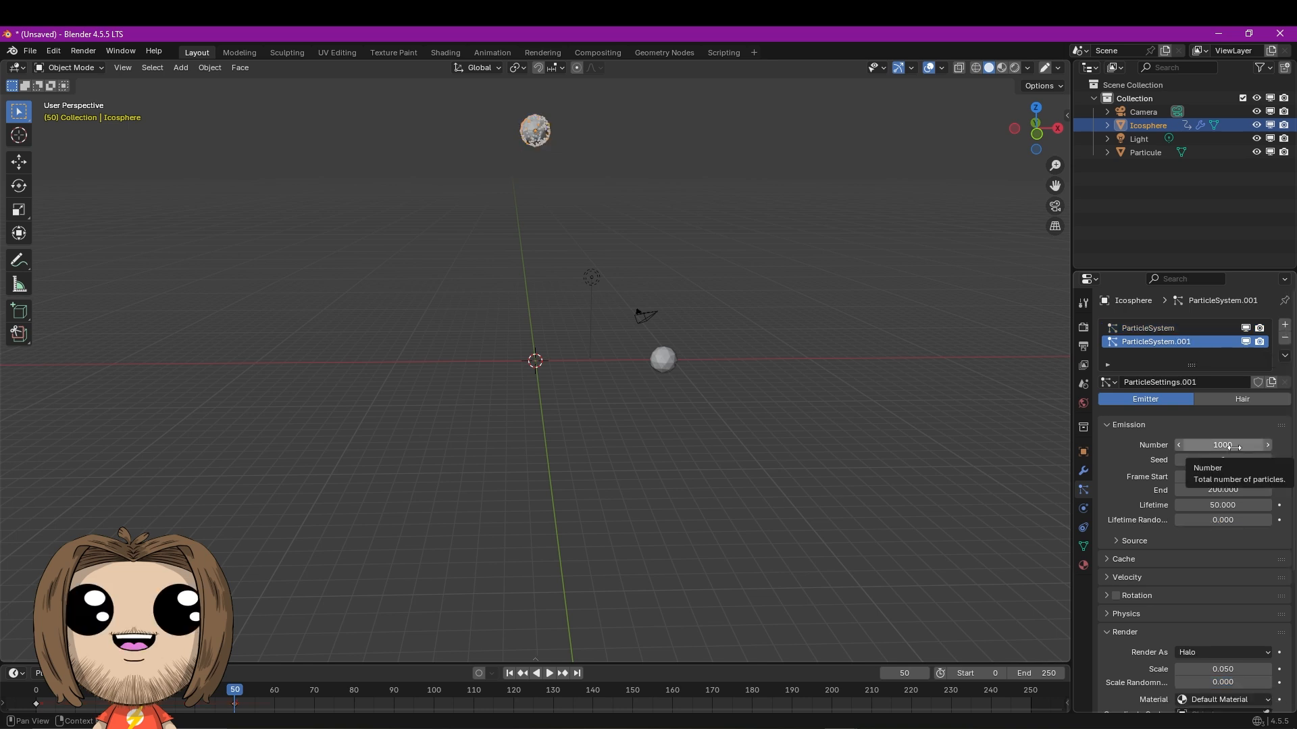
left_click(1233, 445)
type("4000")
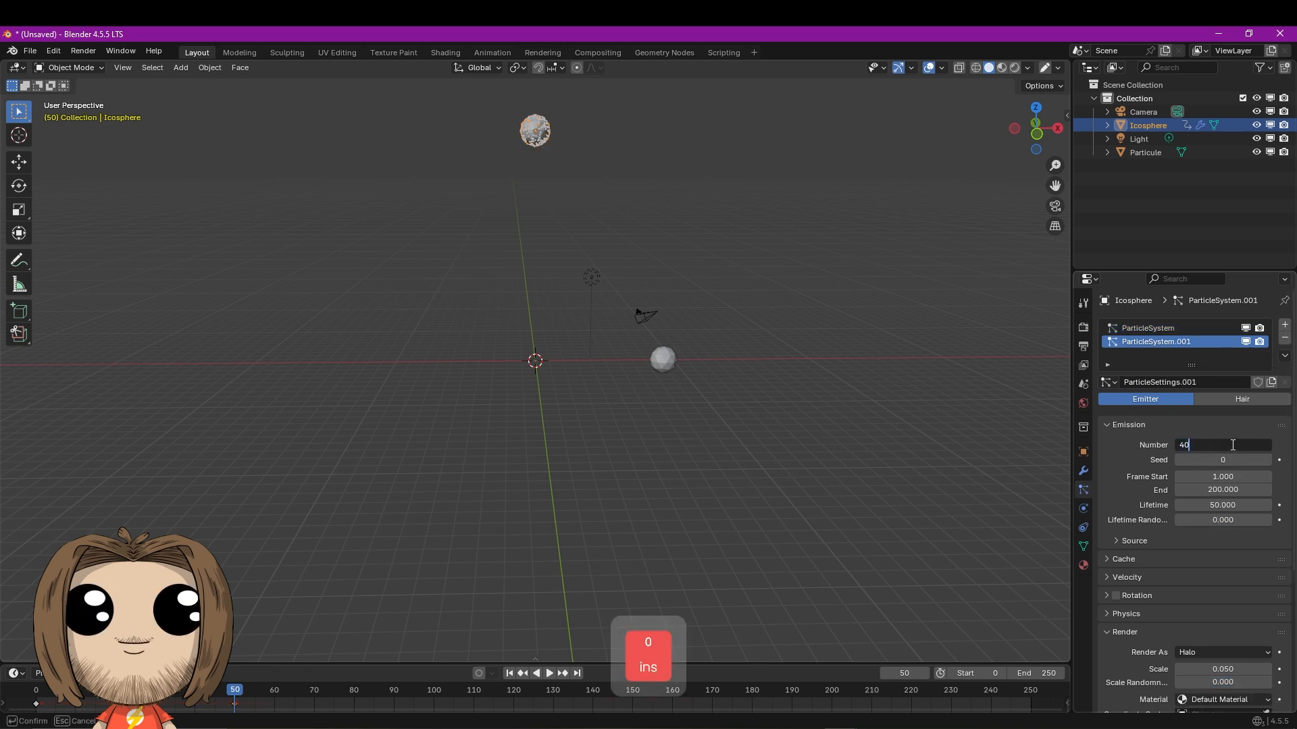
key("Return")
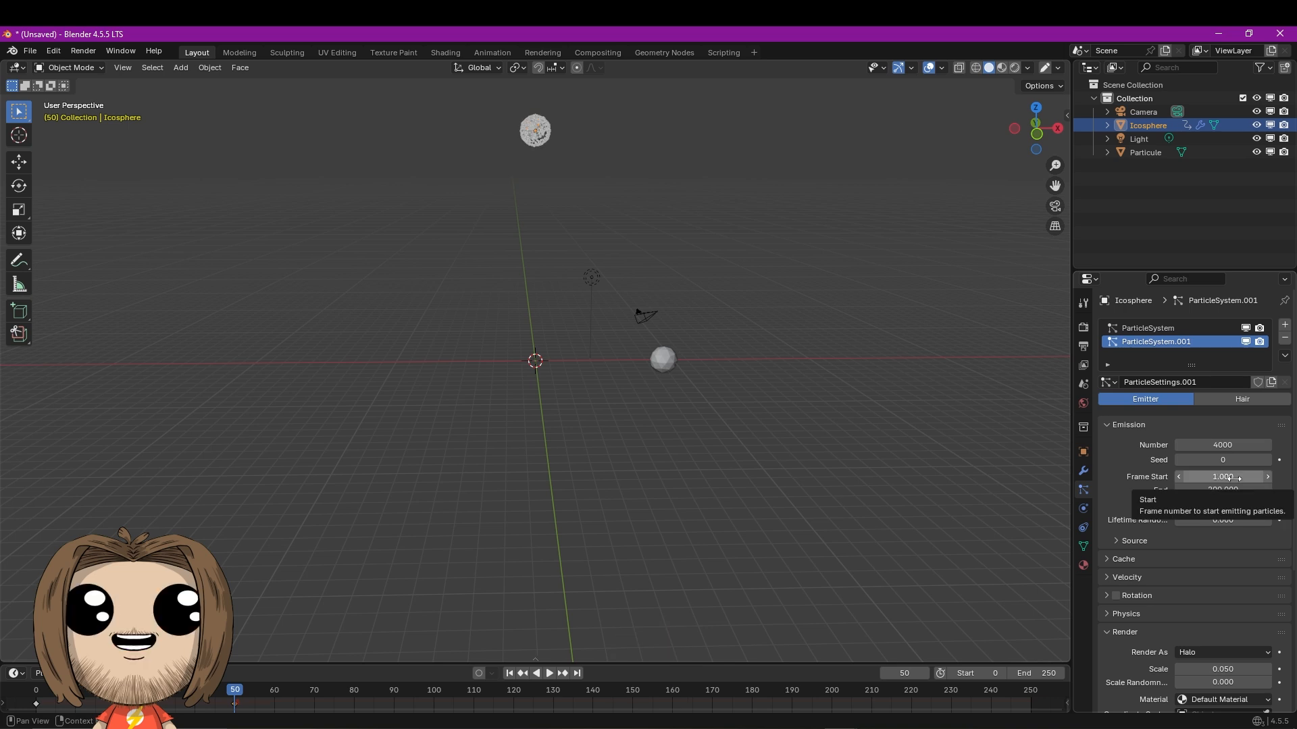
Set the second particle system's emission to start at frame 50 and end at frame 90
left_click(1236, 479)
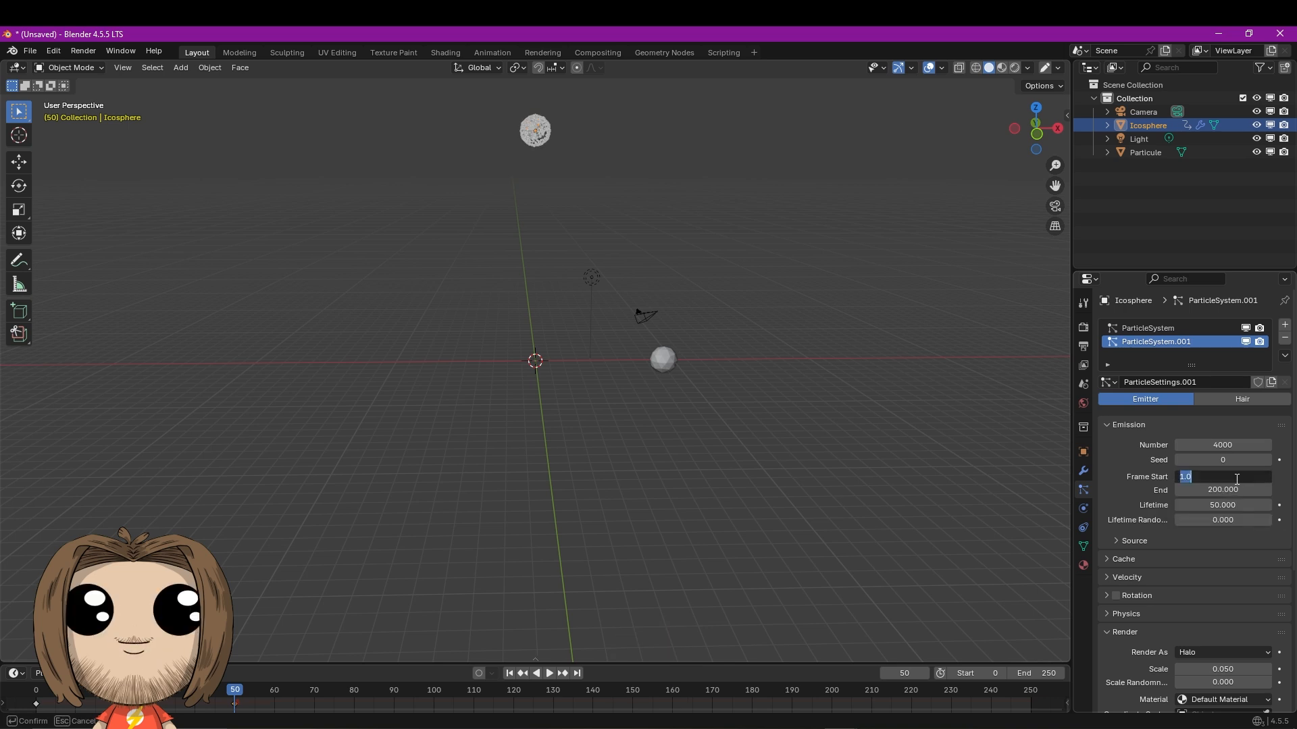
type("50")
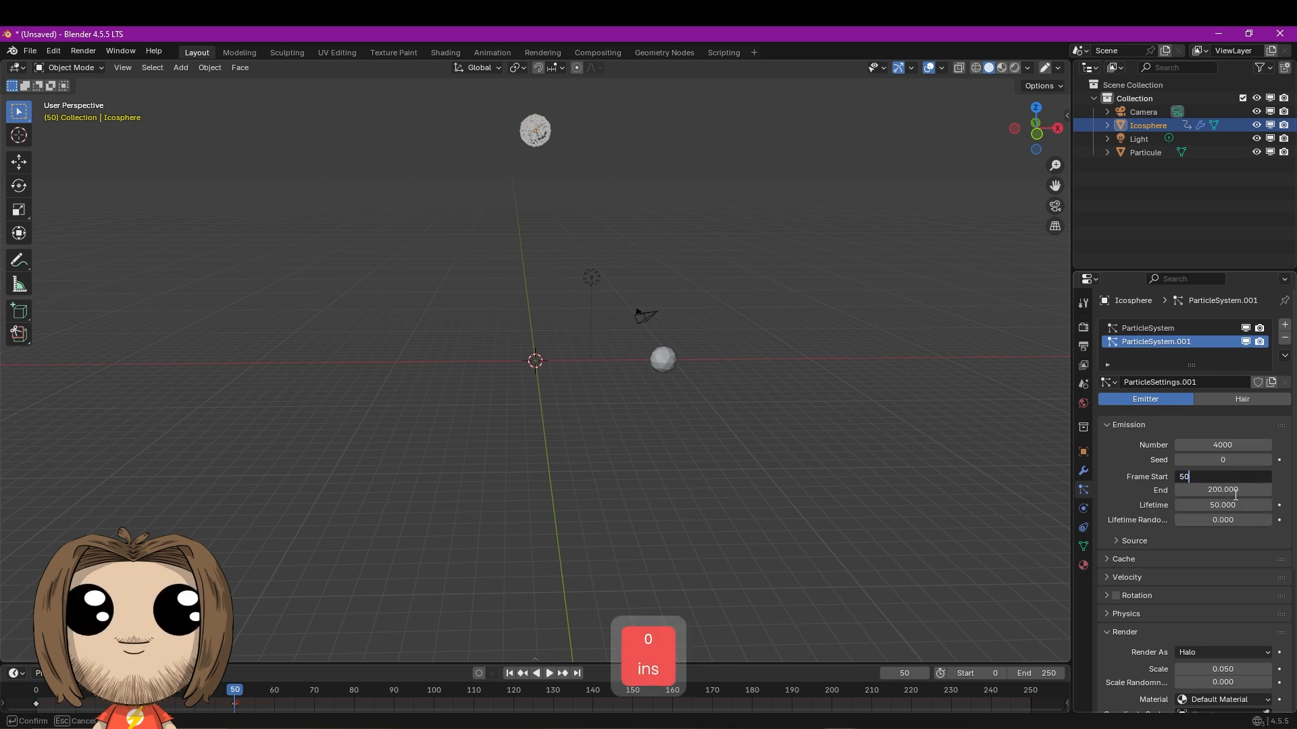
left_click(1238, 491)
type("90")
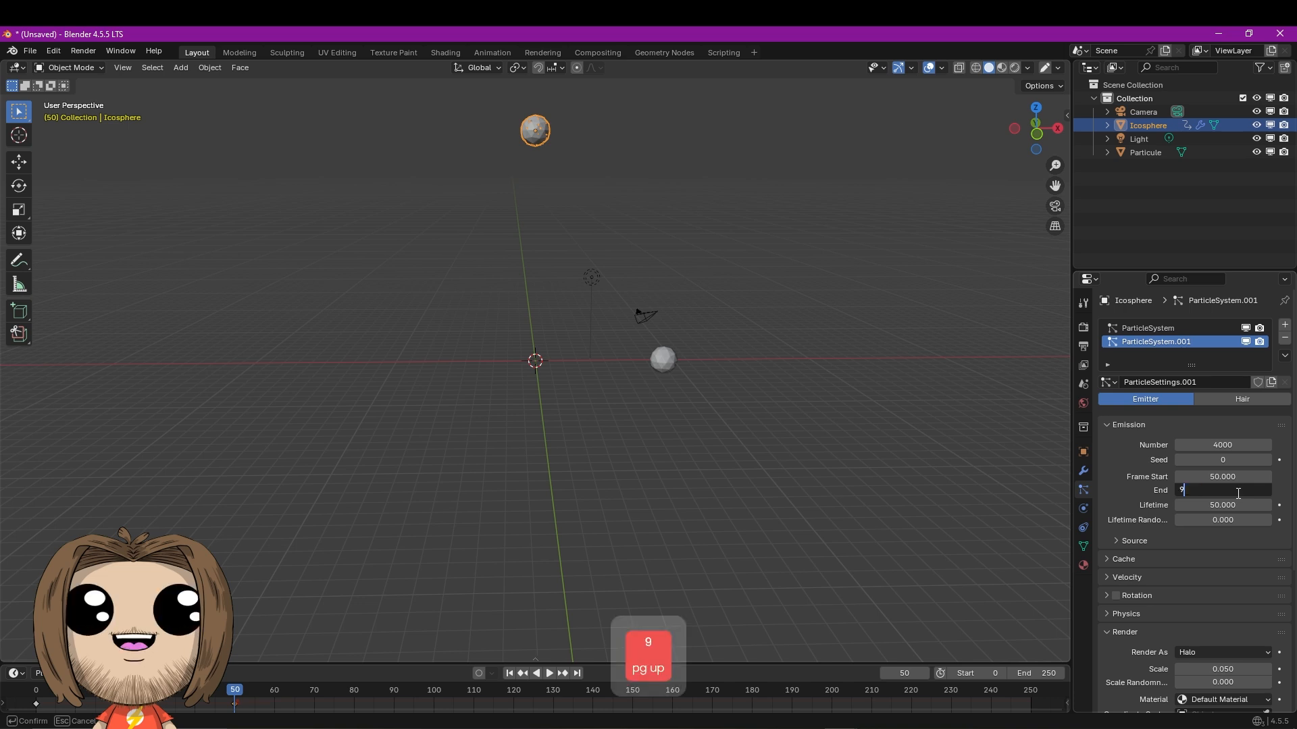
key("Return")
Set the second particle system's lifetime to 150 and its lifetime randomness to 1
left_click(1223, 505)
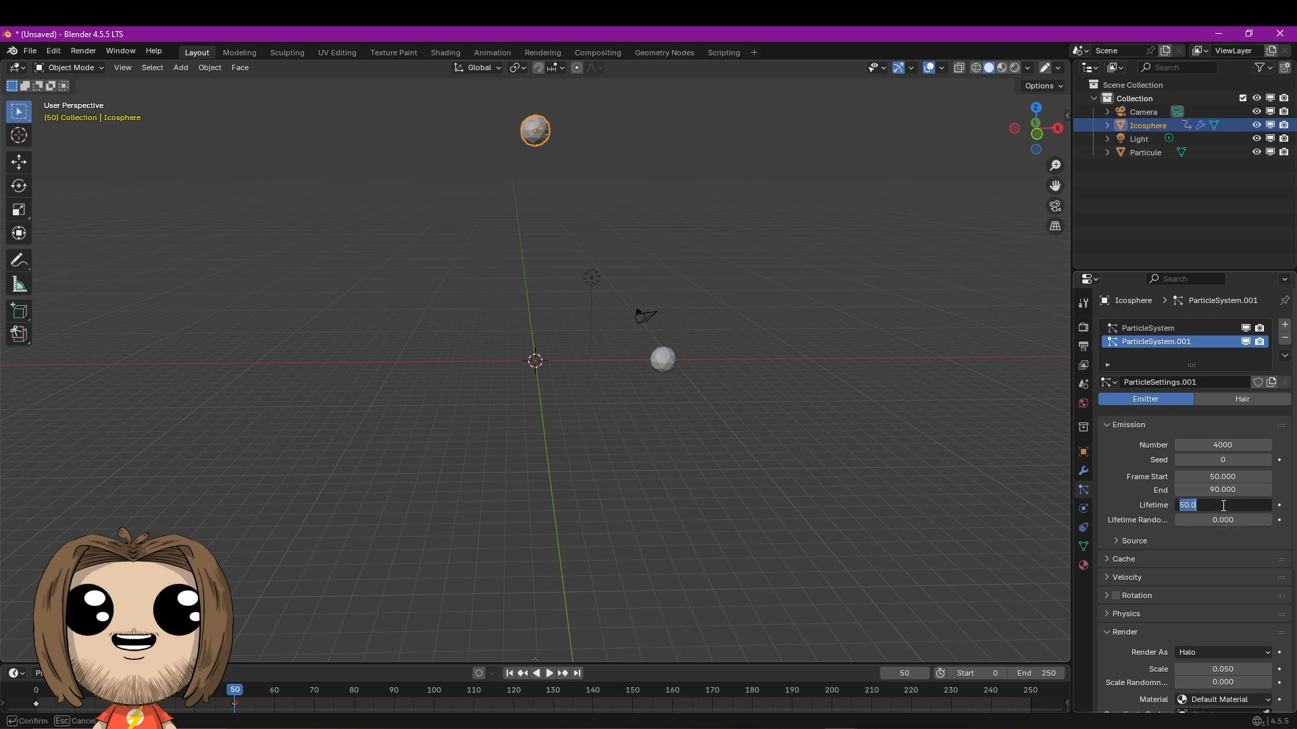
type("150")
left_click(1234, 521)
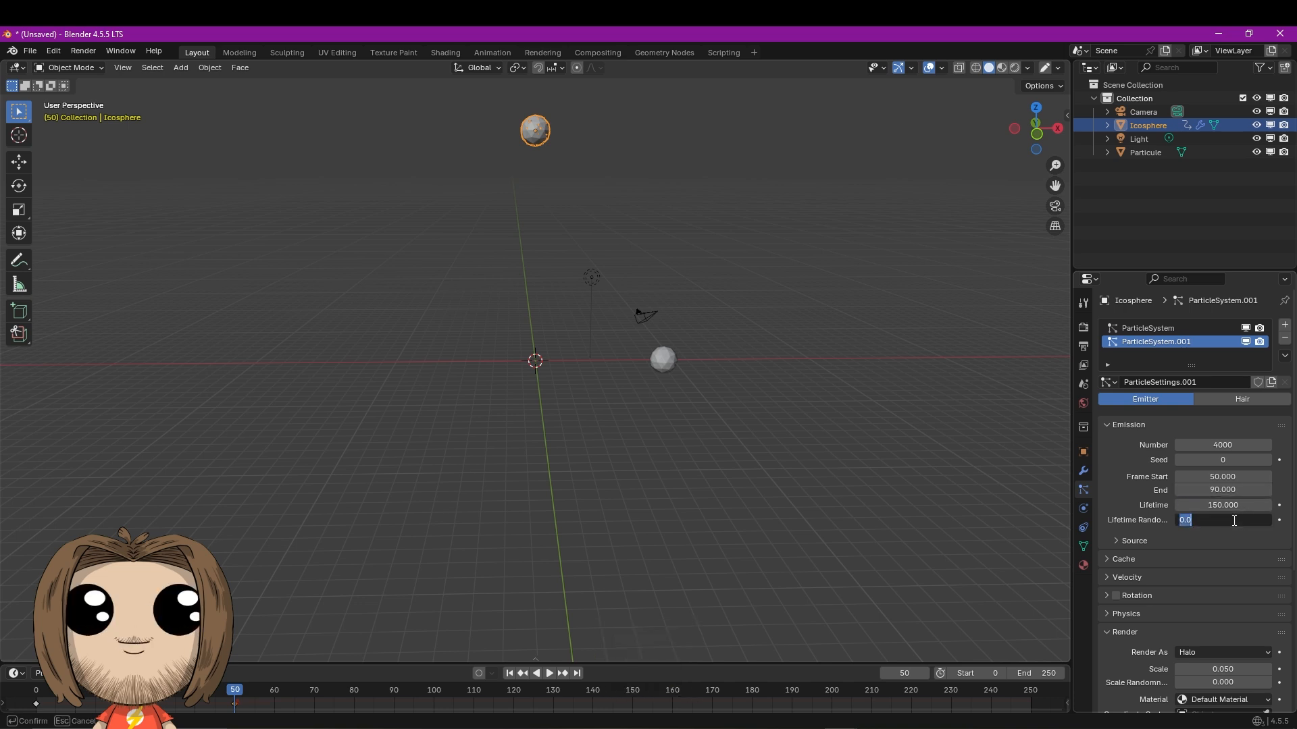
type("1")
key("Return")
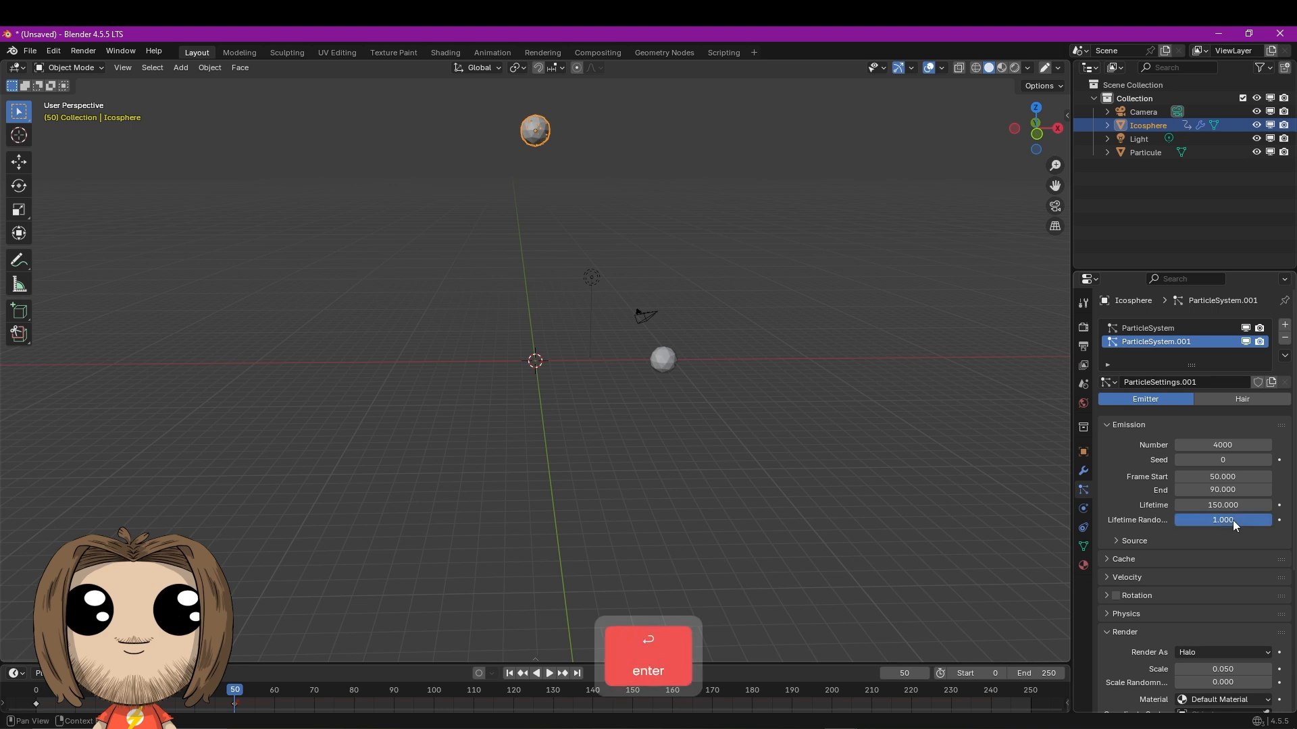
Render the second system's particles as Object, with Particule as the instance object
scroll(1198, 552, "down", 2)
scroll(1198, 552, "down", 3)
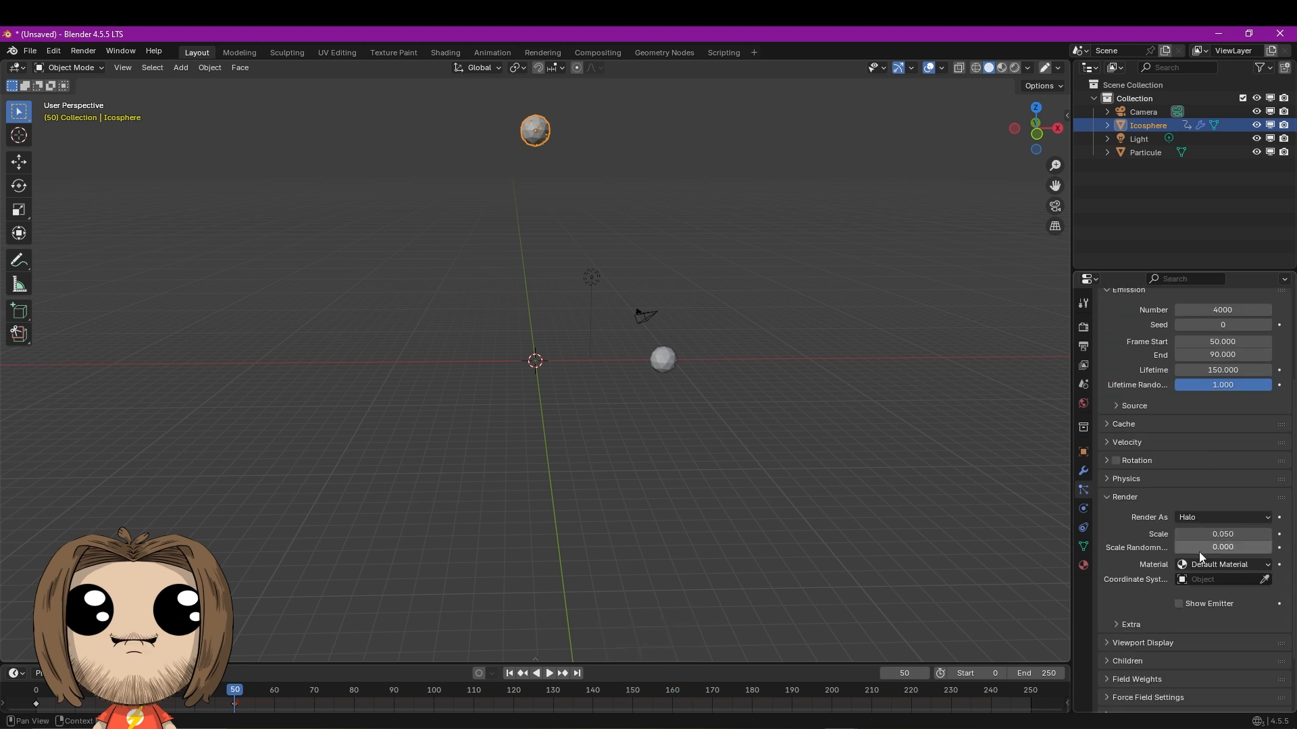
left_click(1233, 520)
left_click(1213, 592)
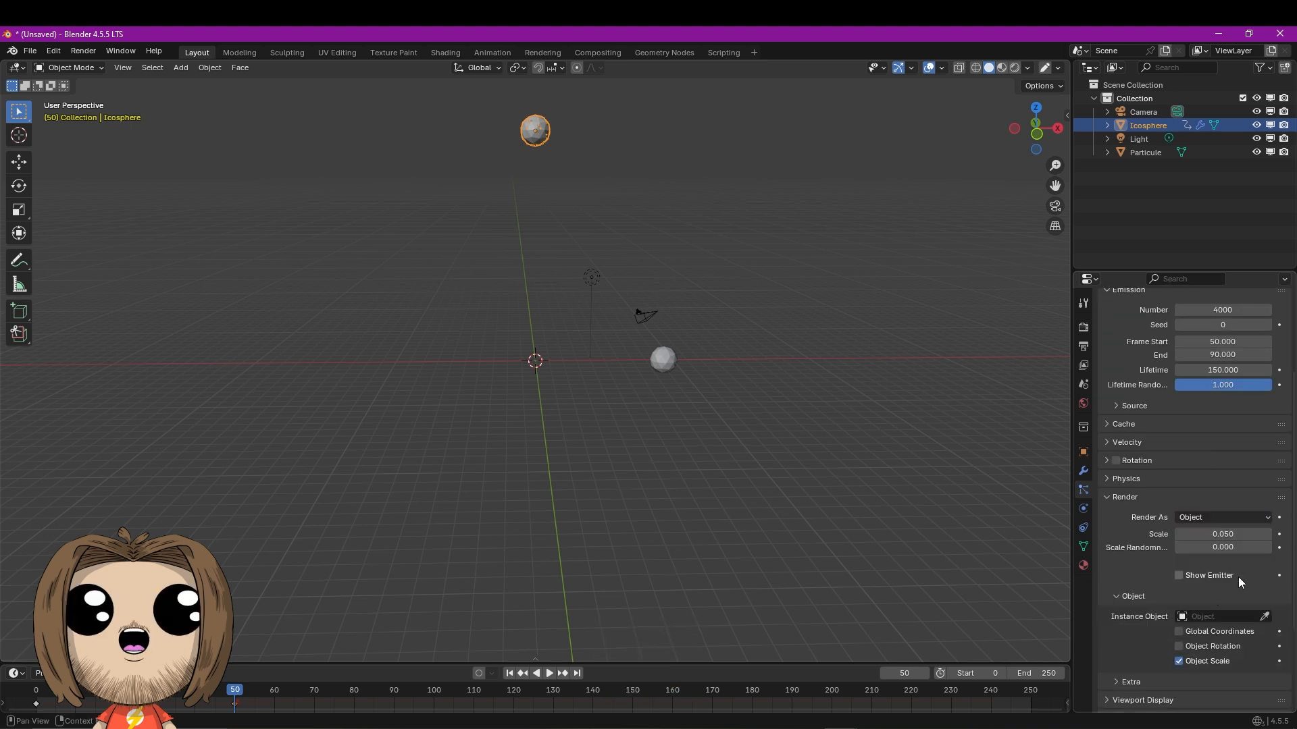
left_click(1258, 616)
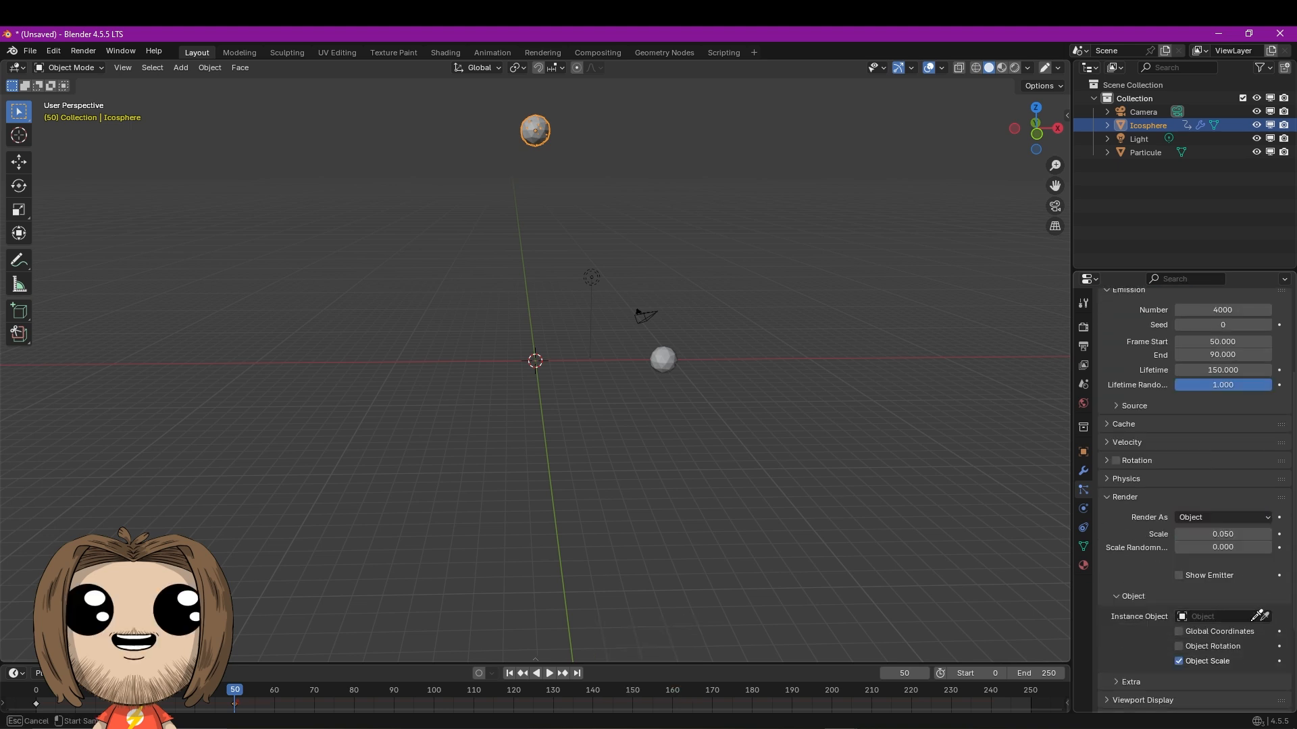
left_click(662, 356)
scroll(1225, 538, "up", 2)
scroll(1225, 538, "down", 1)
scroll(1225, 537, "down", 6)
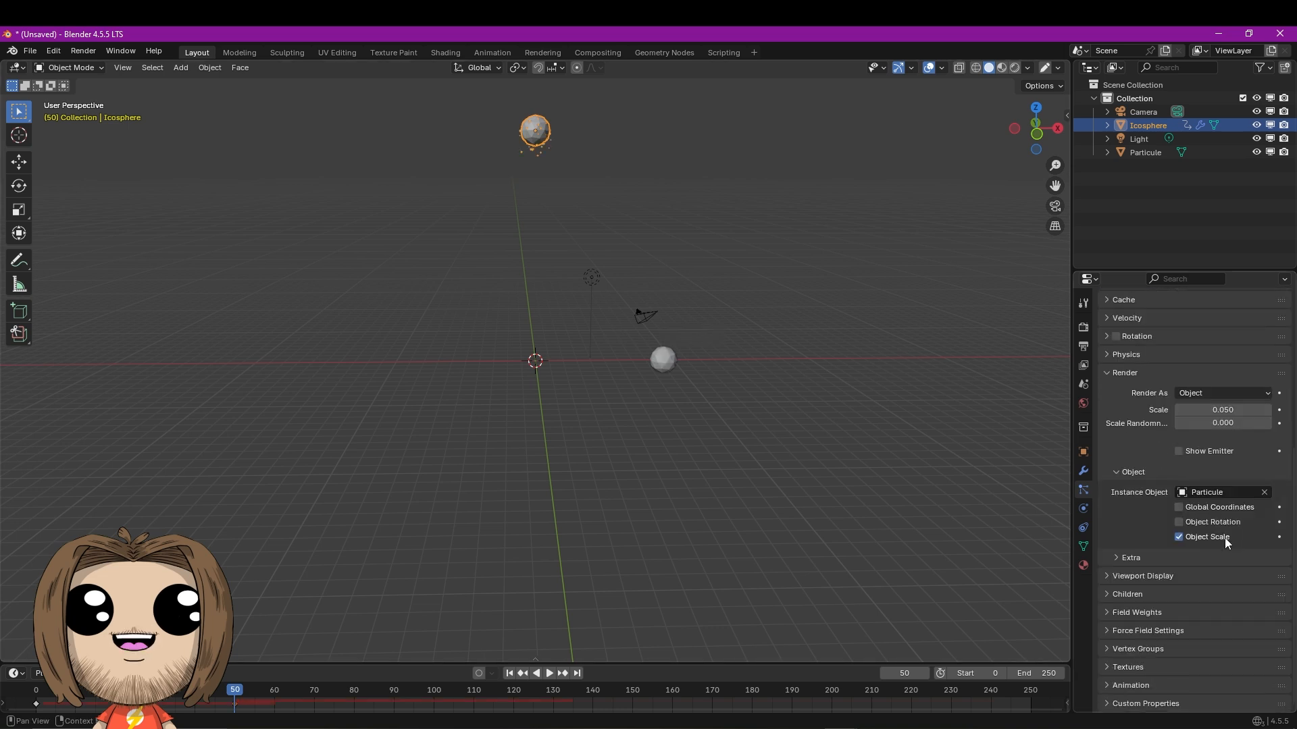
Set the second particle system's gravity field weight to 0.1 and preview the animation
left_click(1145, 611)
left_click(1240, 650)
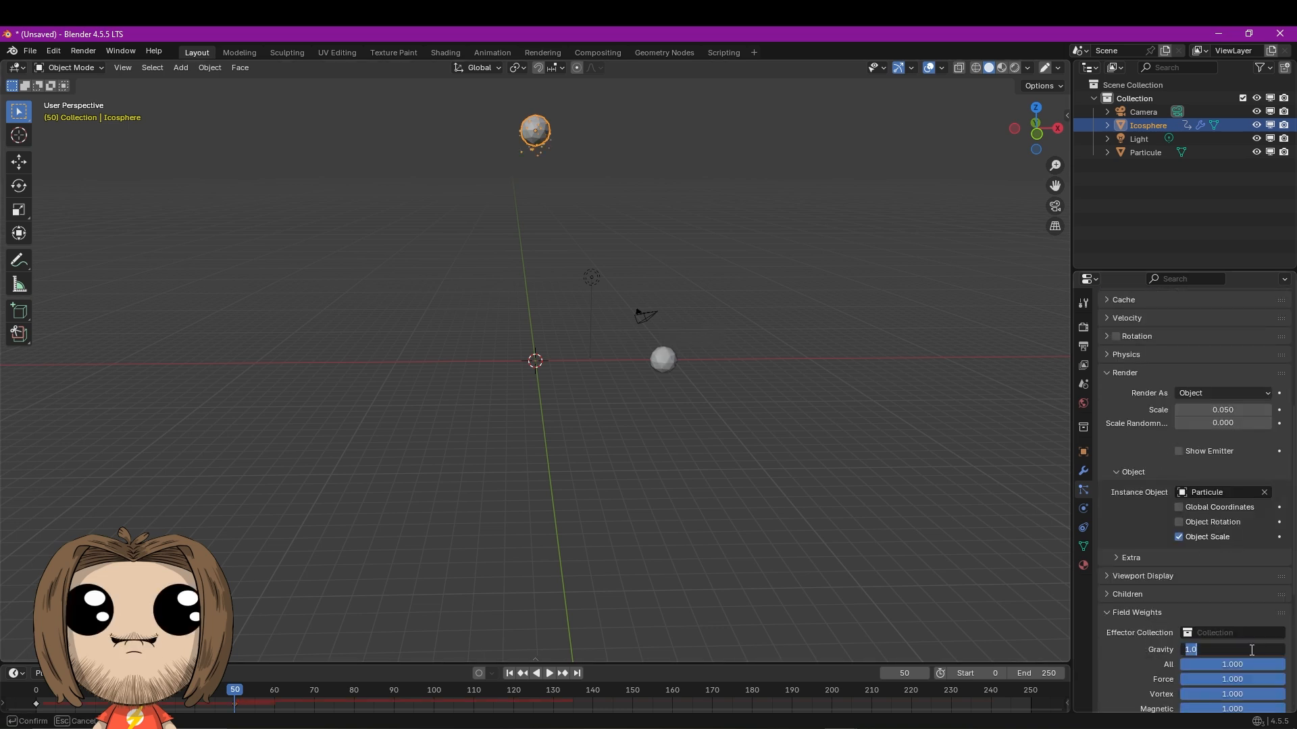
type("0.1")
key("Return")
key("shift+Left")
key("space")
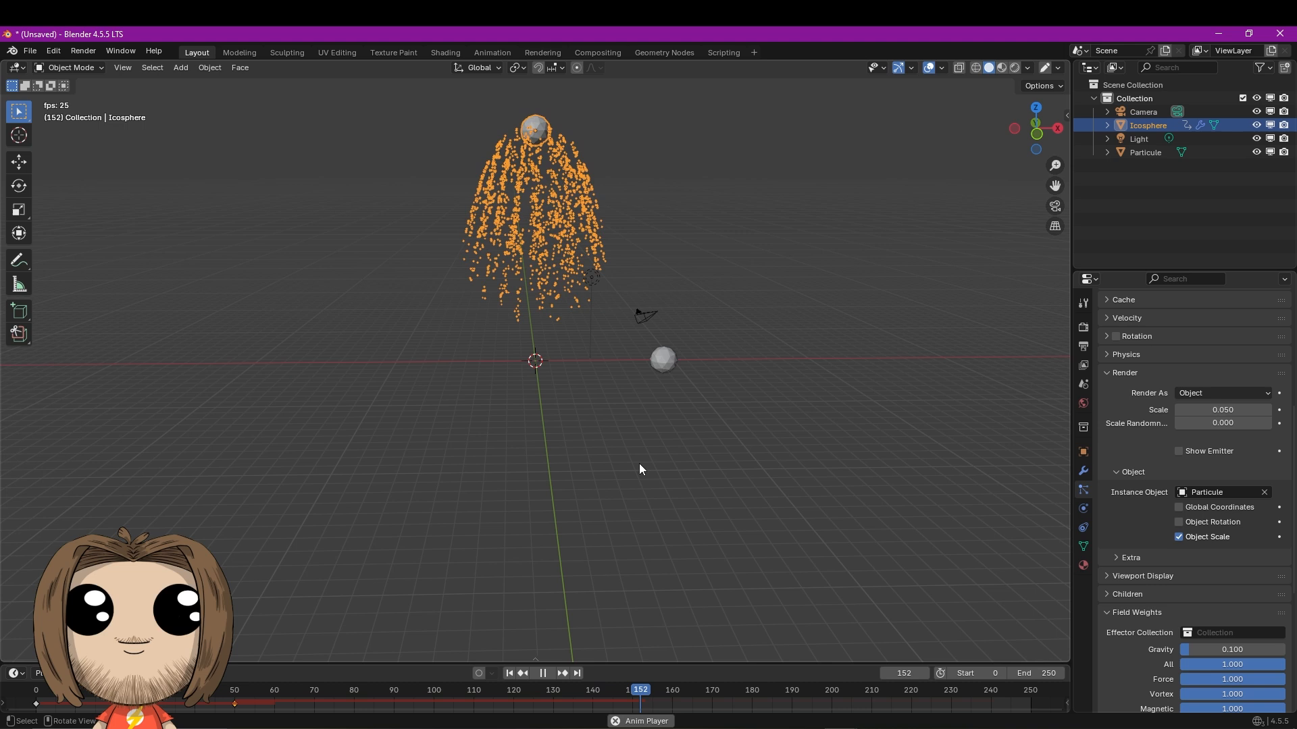
key("space")
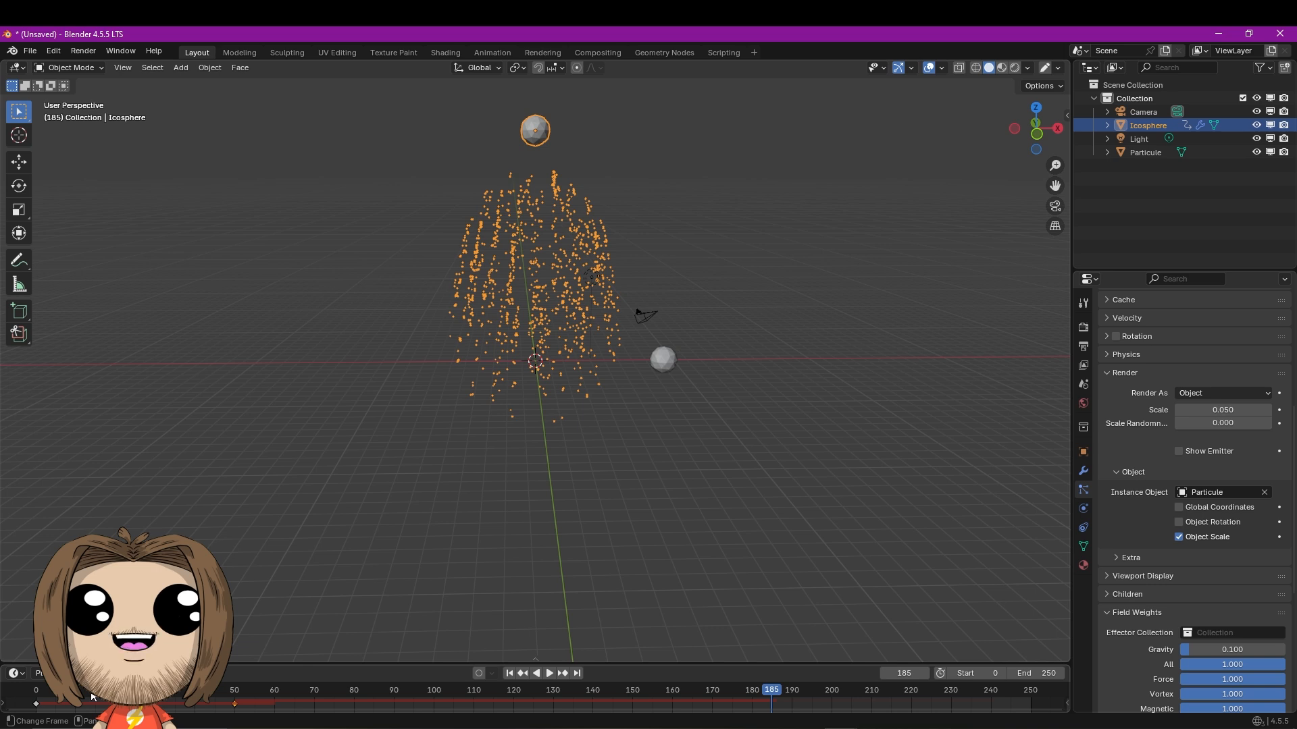
Set the second particle system's normal velocity to 5 m/s and preview the burst from frame 0
left_click(36, 693)
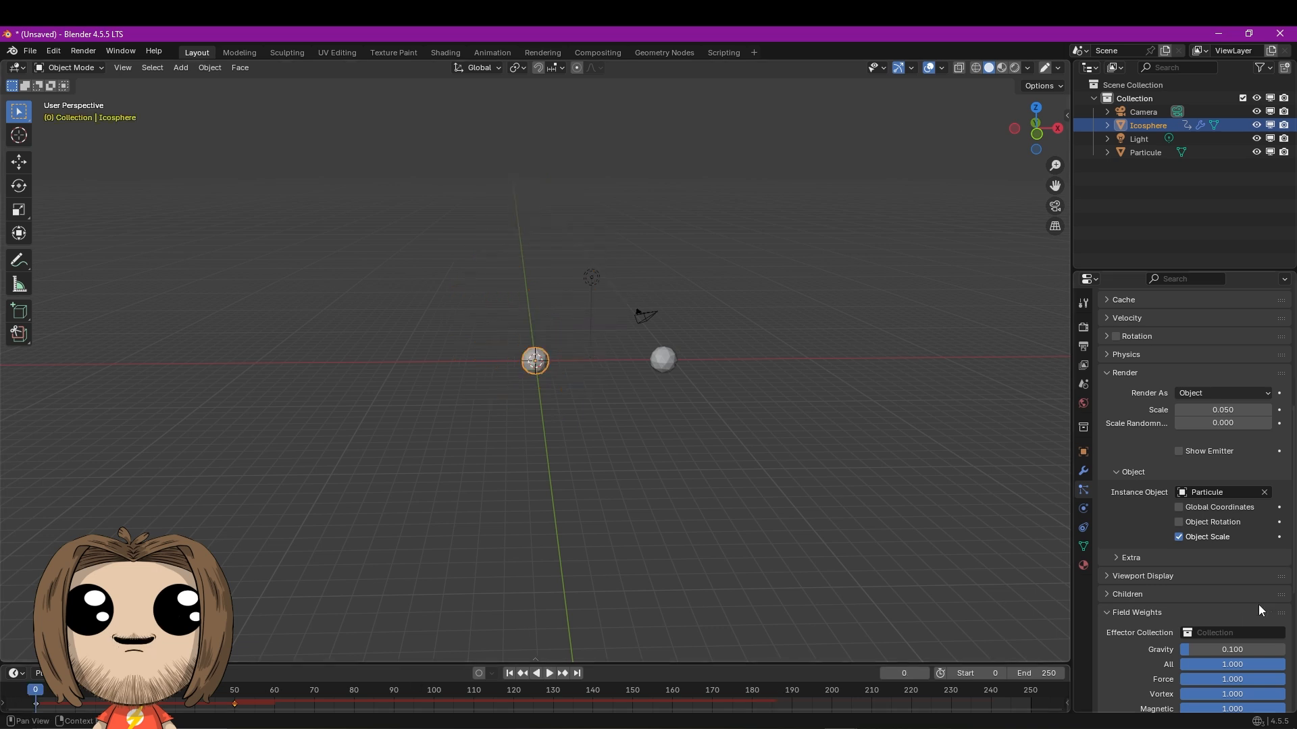
scroll(1251, 610, "up", 9)
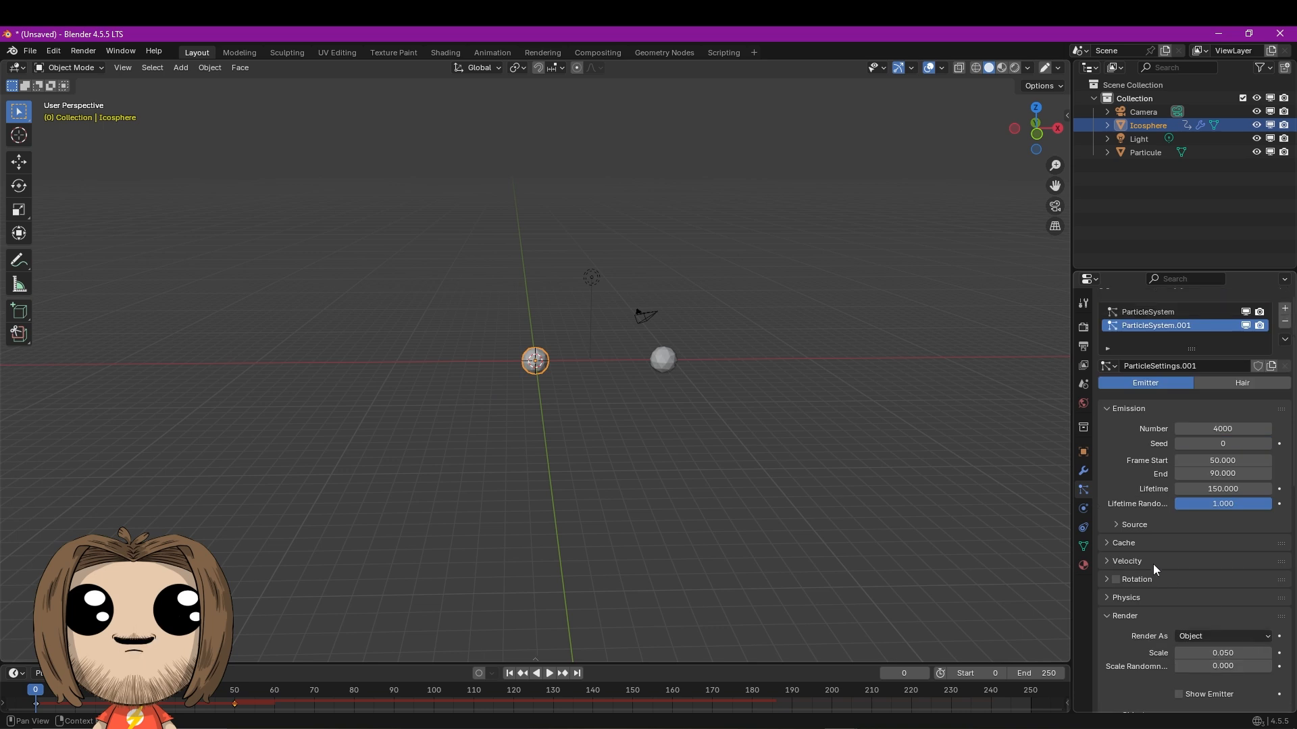
left_click(1135, 561)
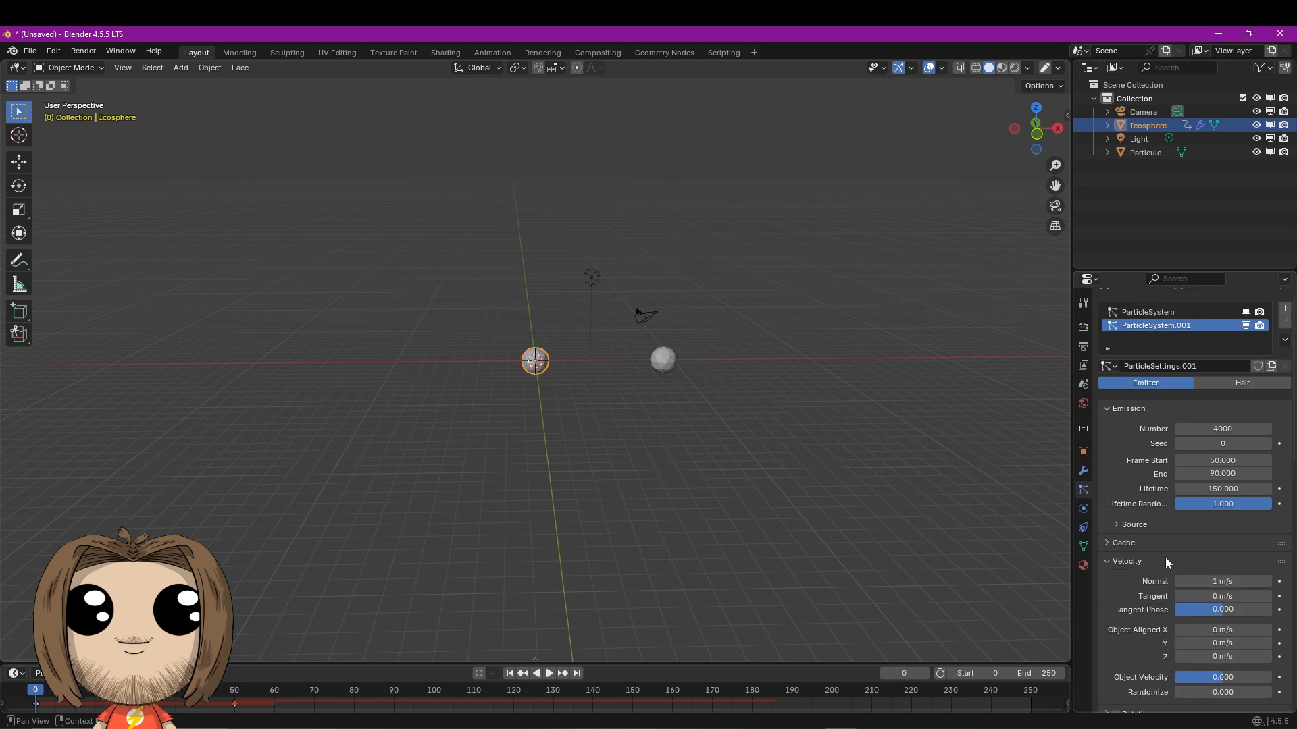
left_click(1213, 580)
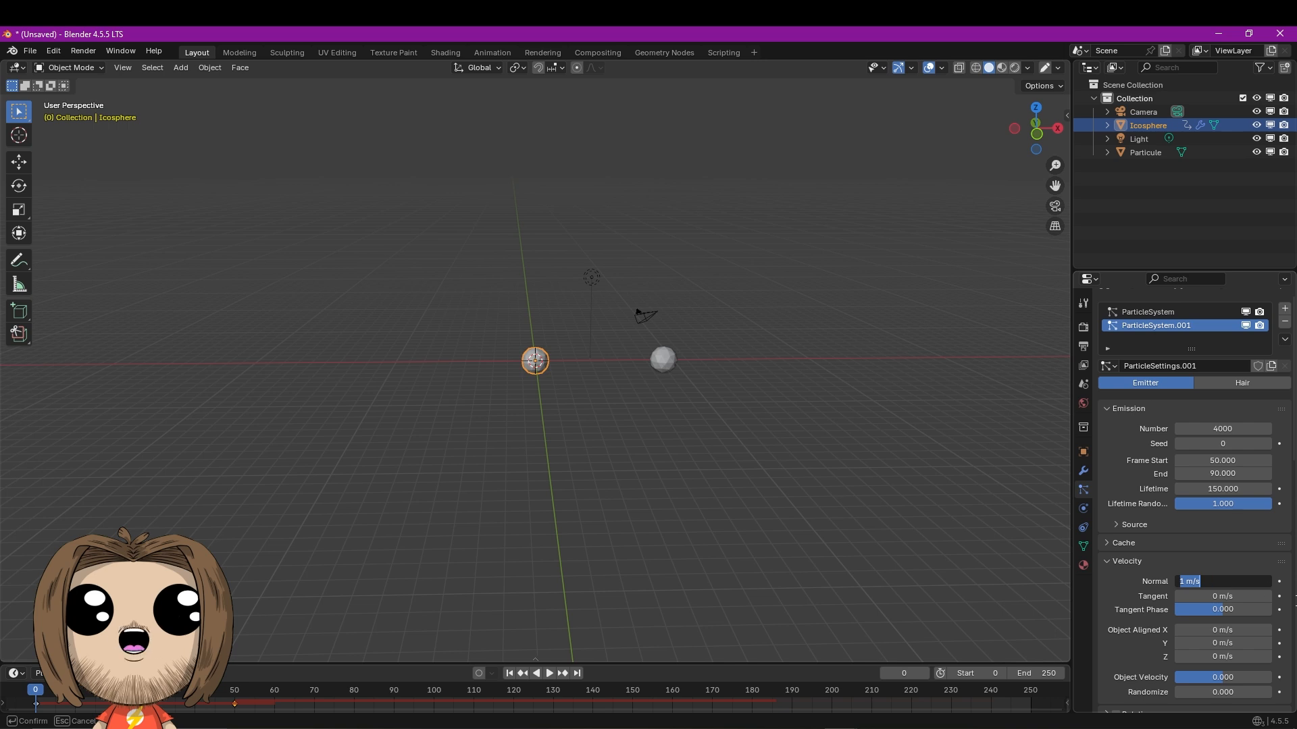
type("5")
key("Return")
left_click(549, 673)
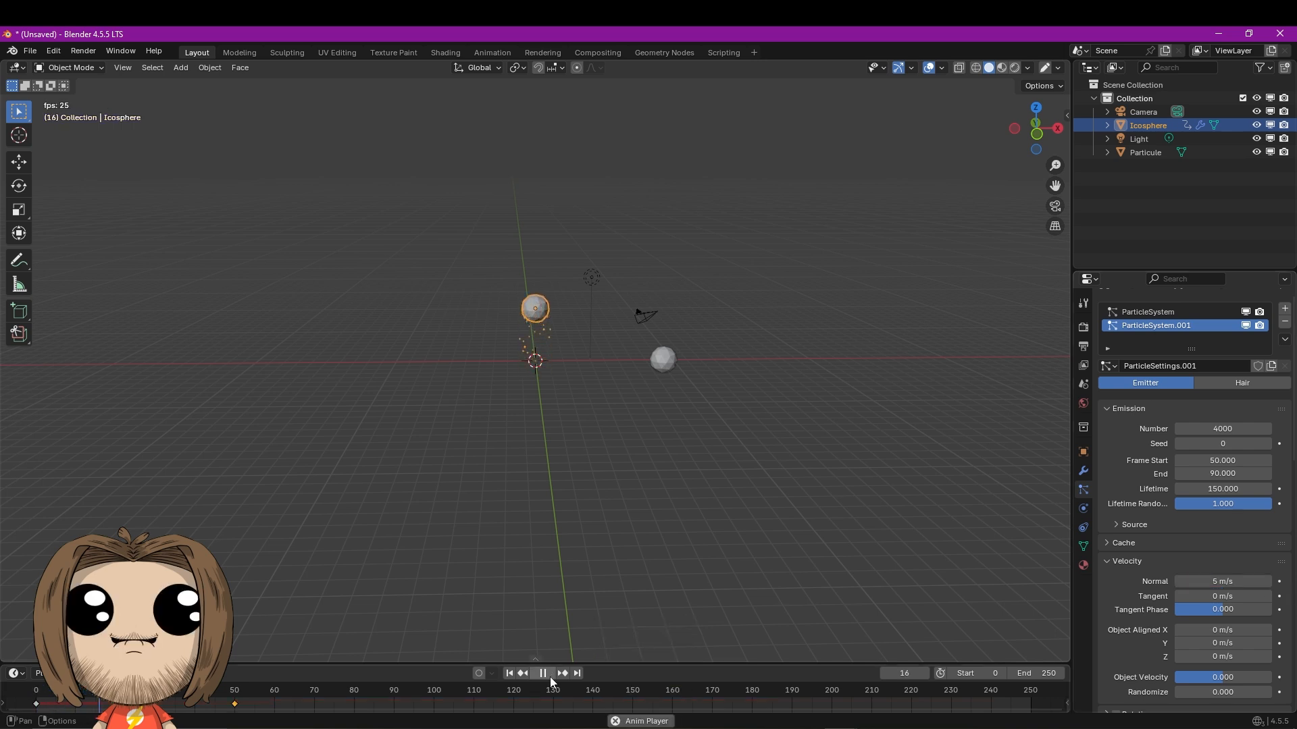
scroll(732, 435, "down", 1)
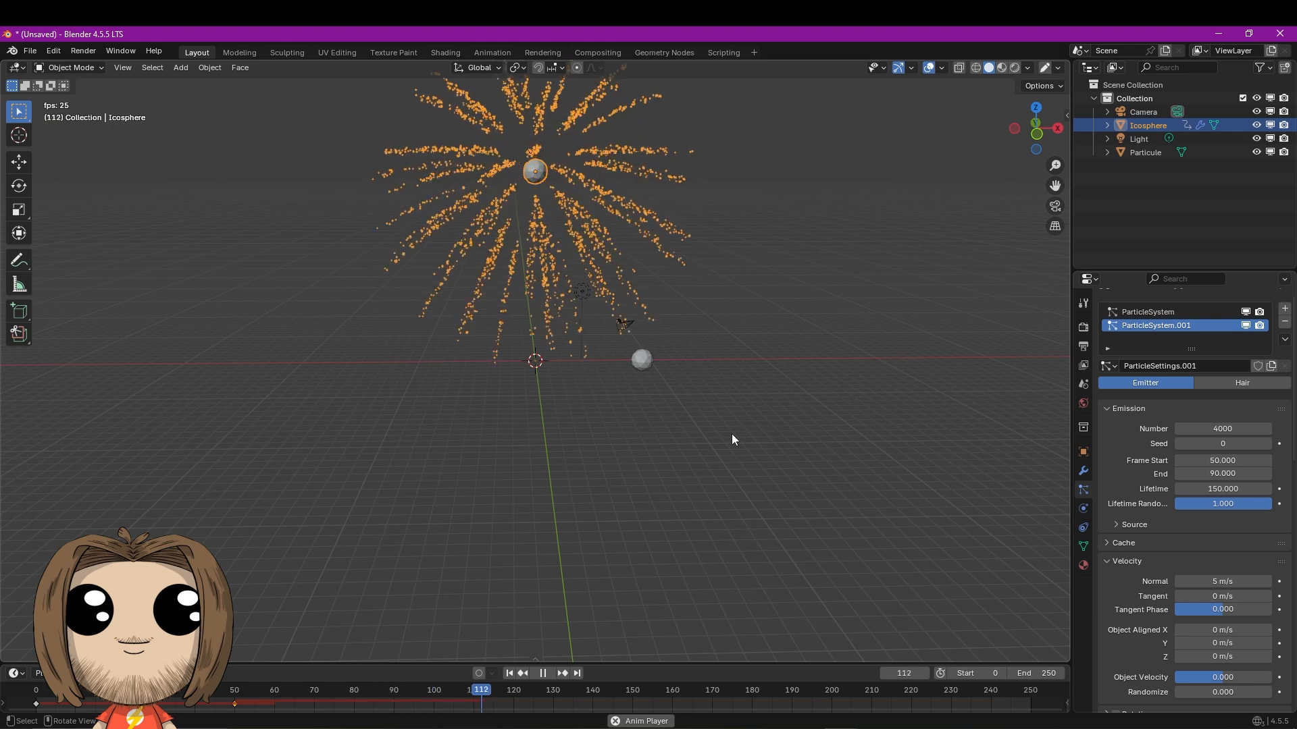
left_click(543, 673)
scroll(1197, 538, "down", 1)
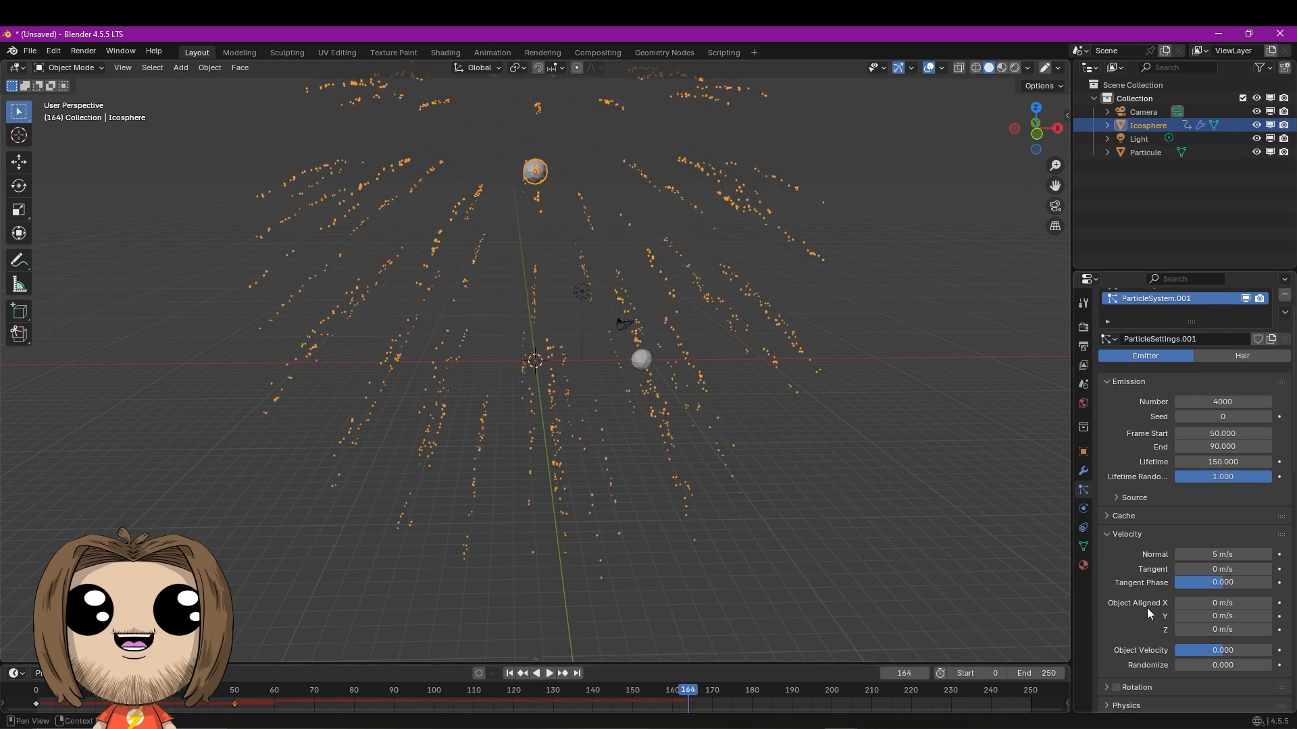
Set the second particle system's normal velocity to 1 m/s and its object-aligned velocity to -5 m/s in Y and 5 m/s in Z
left_click(1220, 554)
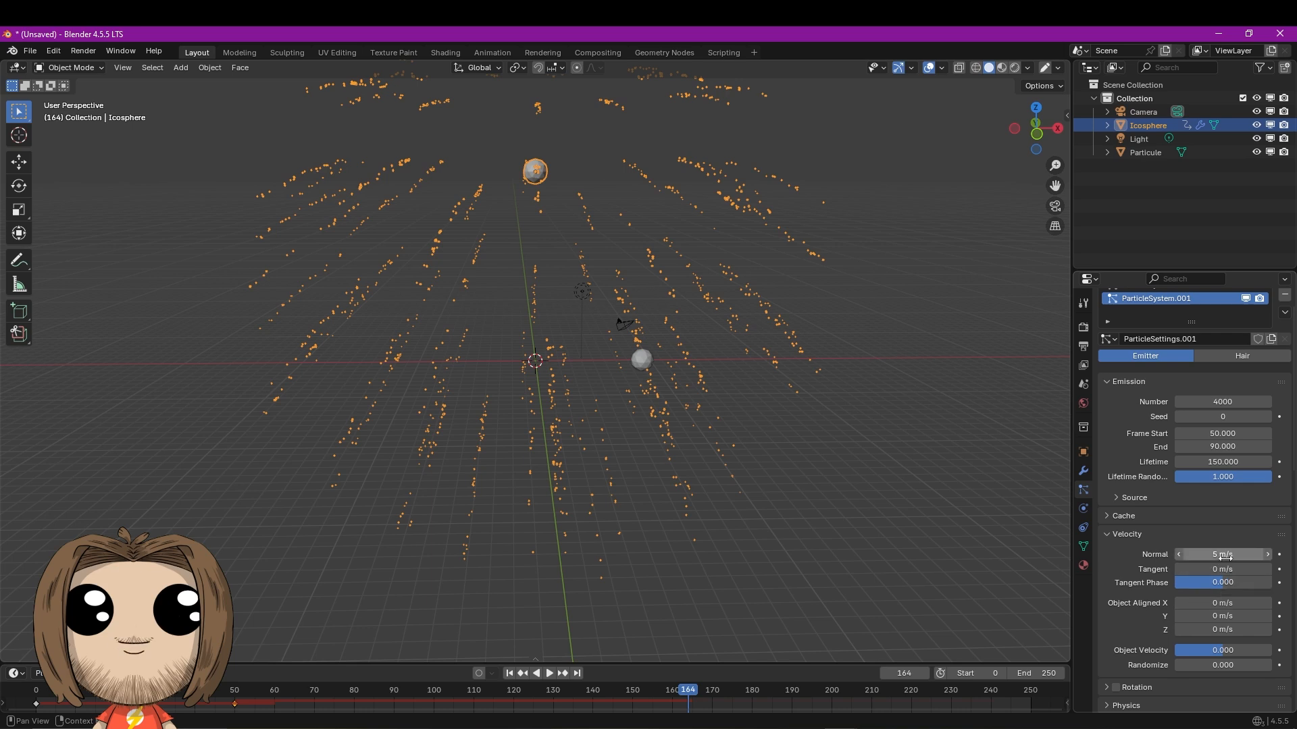
type("1")
key("Return")
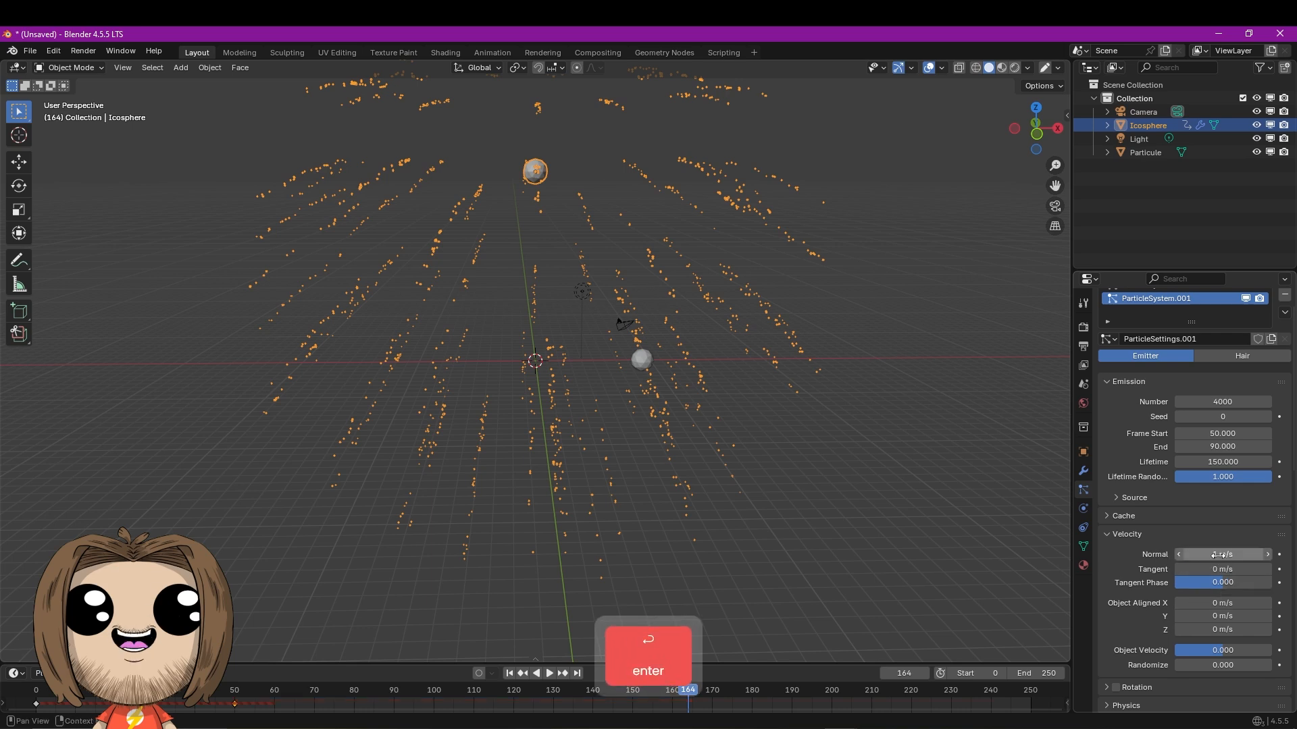
left_click(1233, 610)
type("-5")
key("Tab")
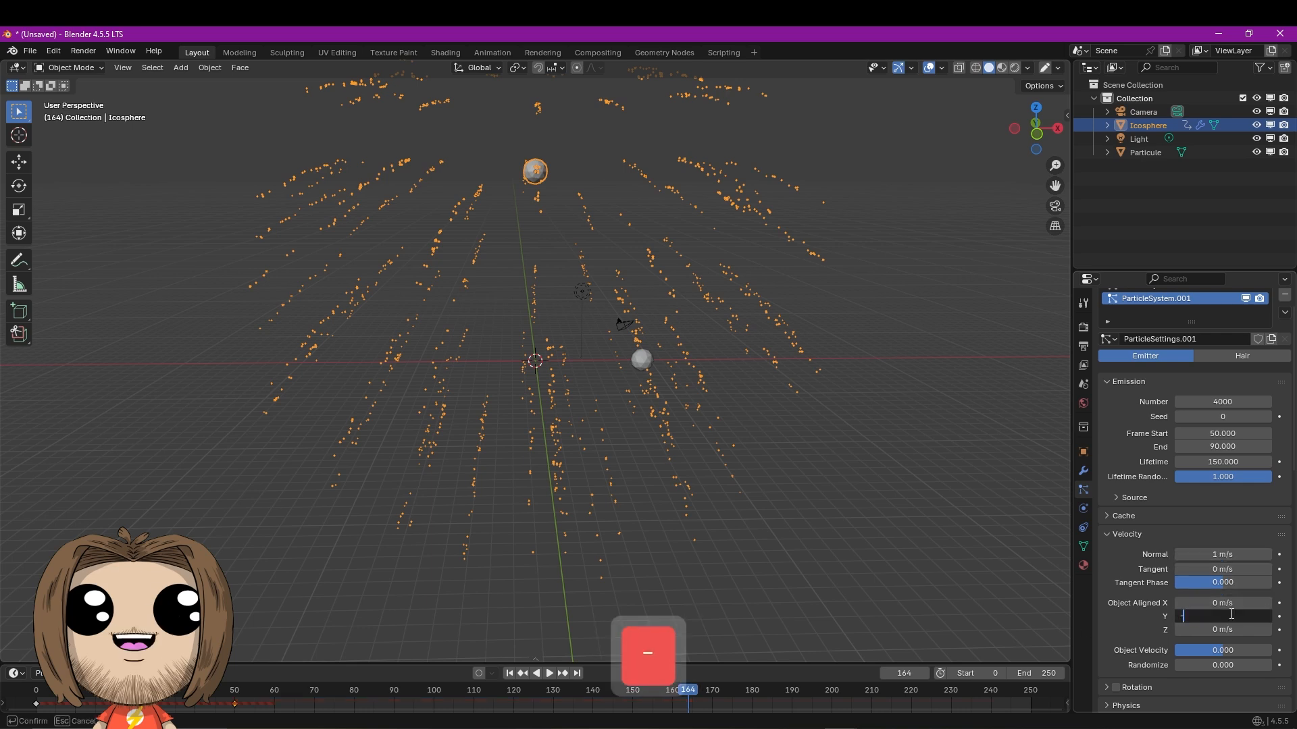
type("5")
key("Return")
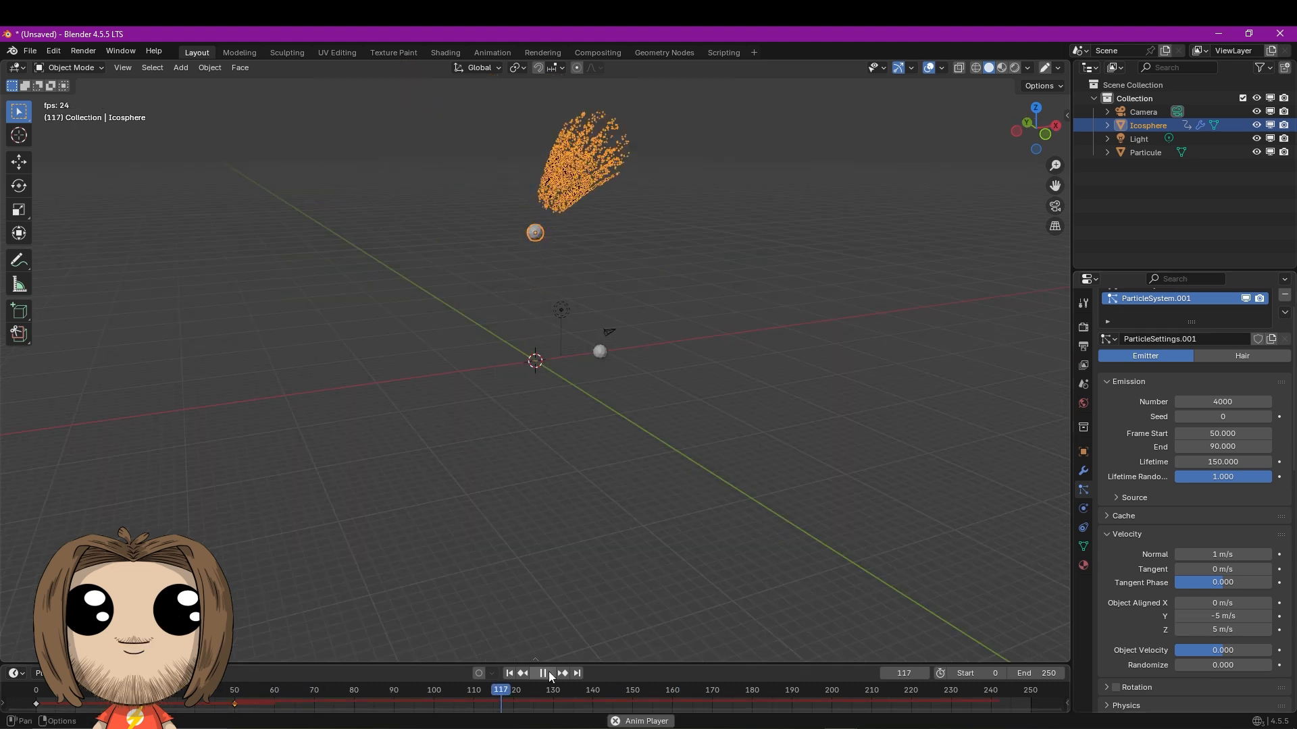
key("space")
Select the Particule icosphere and add a new material to it
scroll(909, 163, "up", 2)
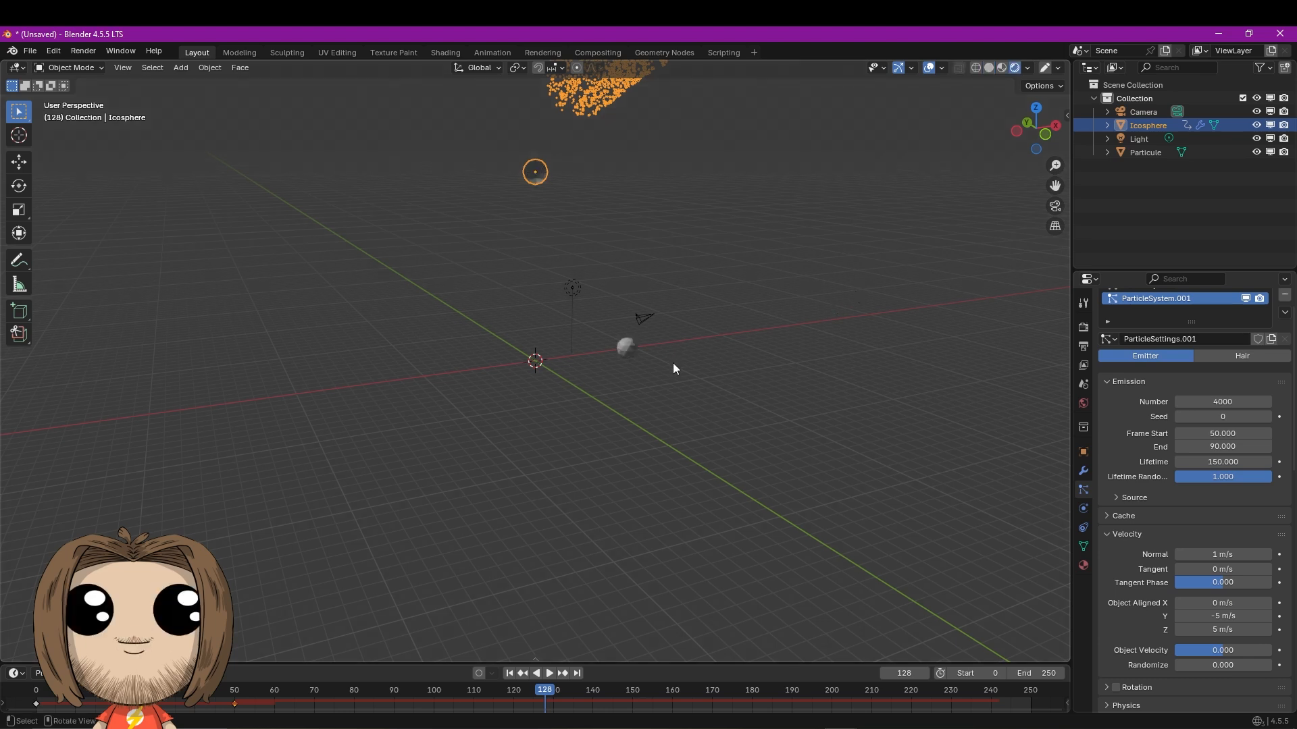
left_click(627, 348)
left_click(1084, 566)
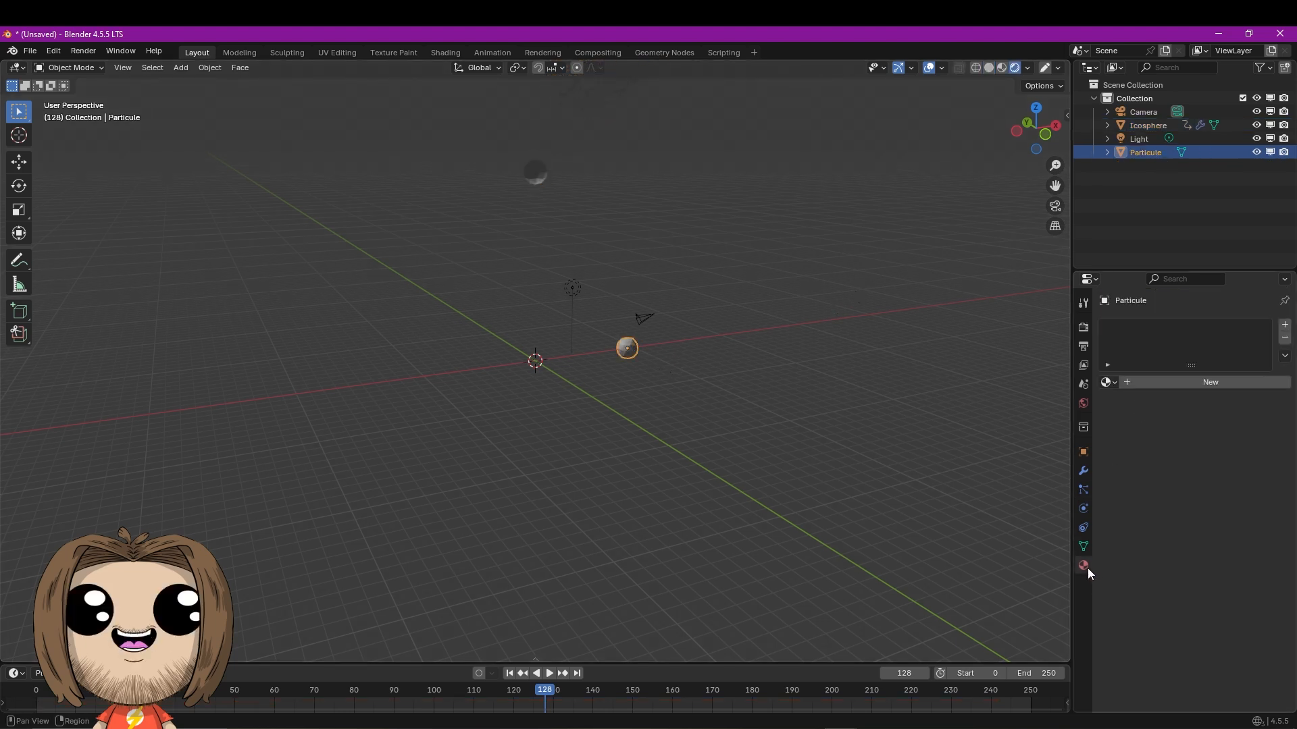
left_click(1175, 382)
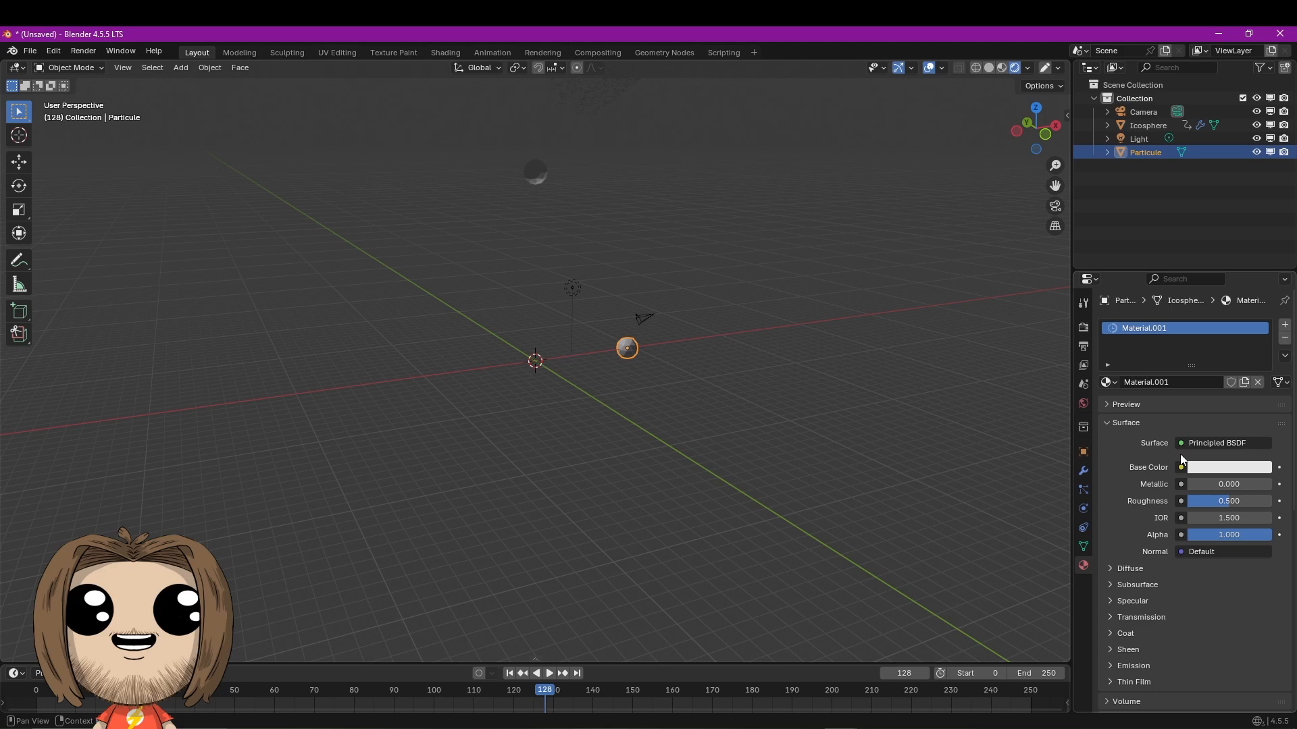
Make the Particule material's base colour and emission colour red, with an emission strength of 2.6
left_click(1228, 467)
left_click(1257, 304)
left_click(1119, 665)
left_click(1230, 685)
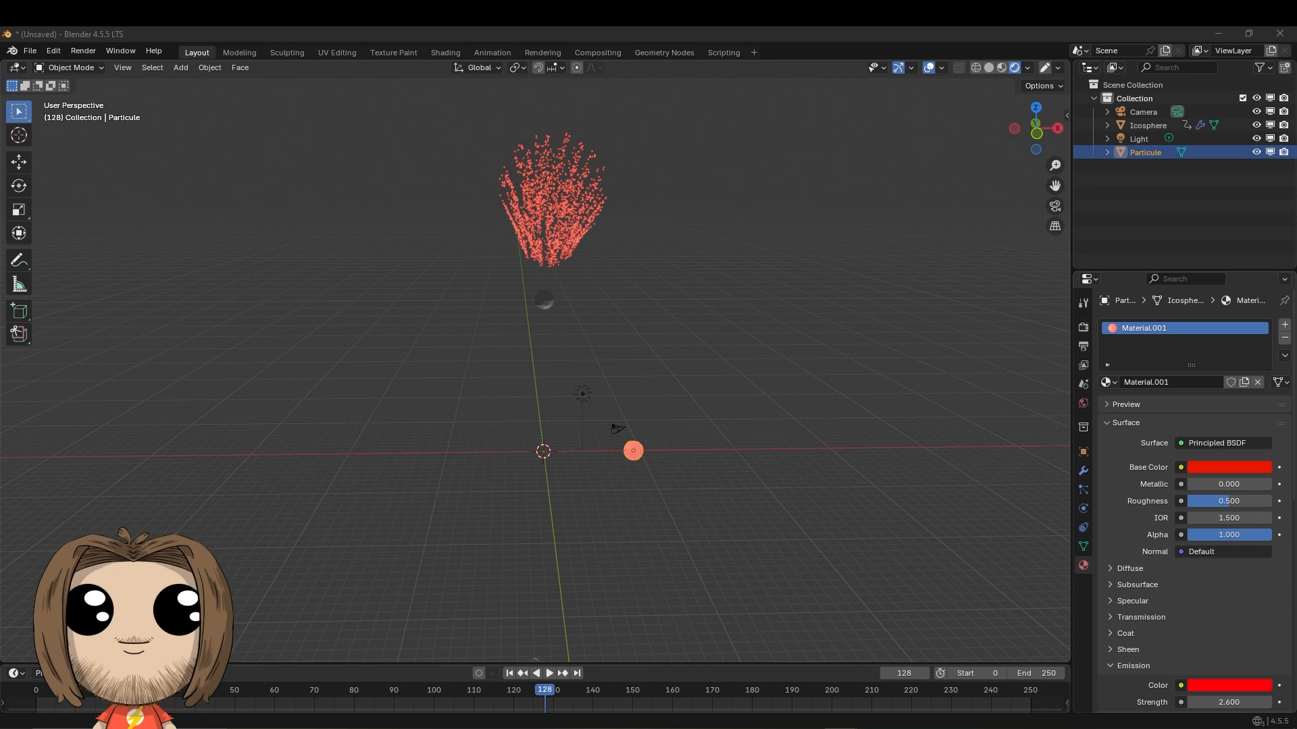
Bring up the second Blender window and examine the finished multicoloured firework scene up close
left_click_drag(0, 51, 816, 46)
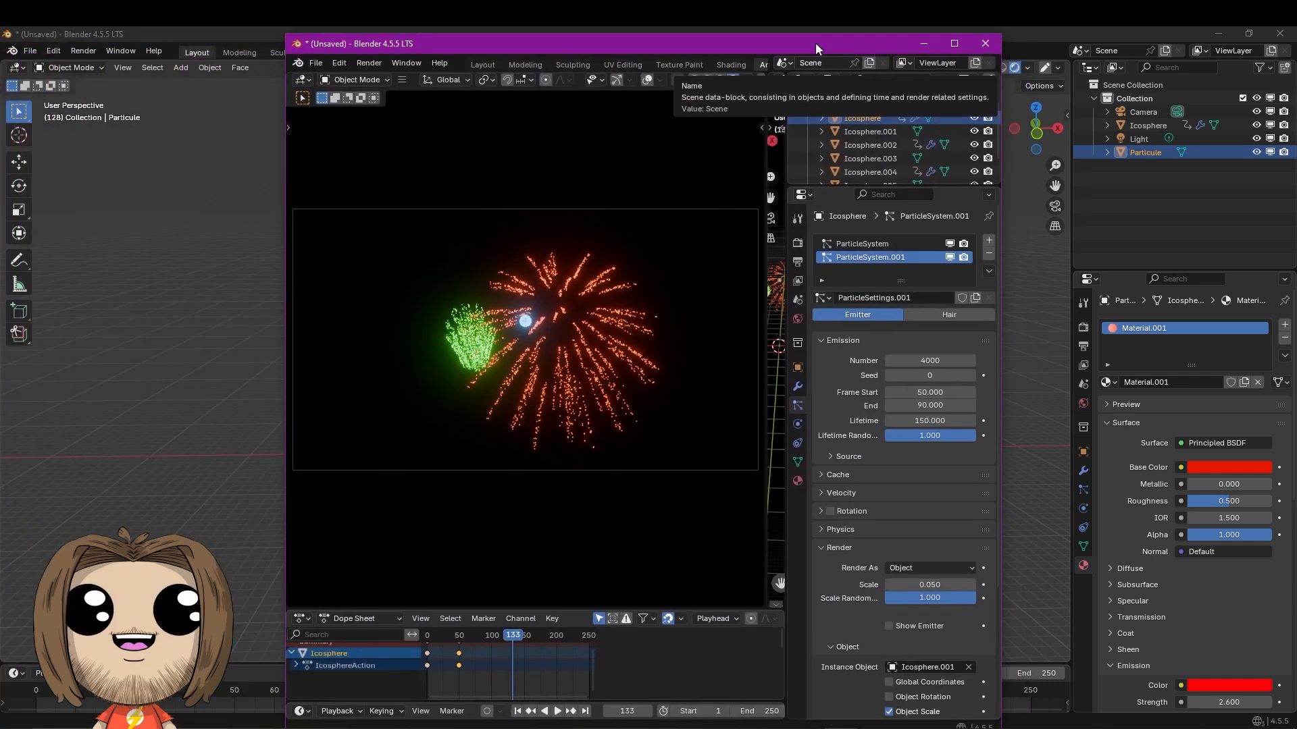
scroll(517, 363, "up", 4)
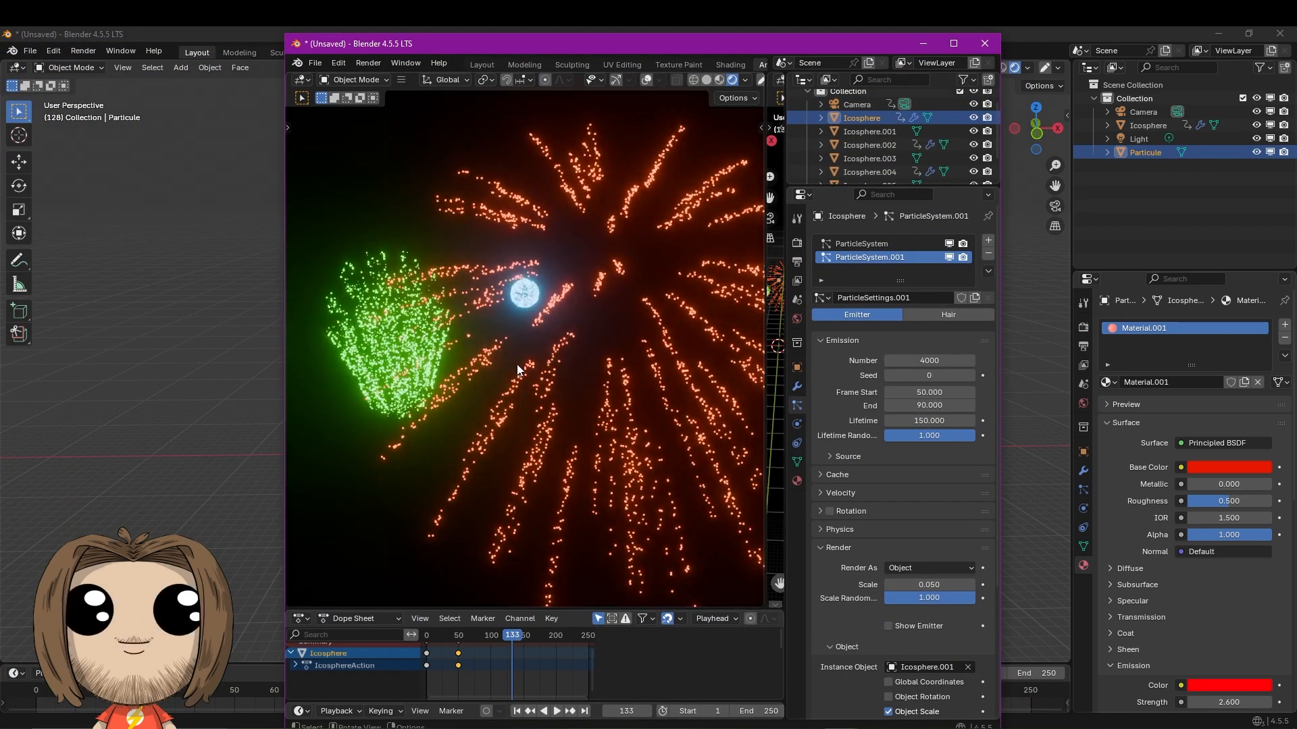